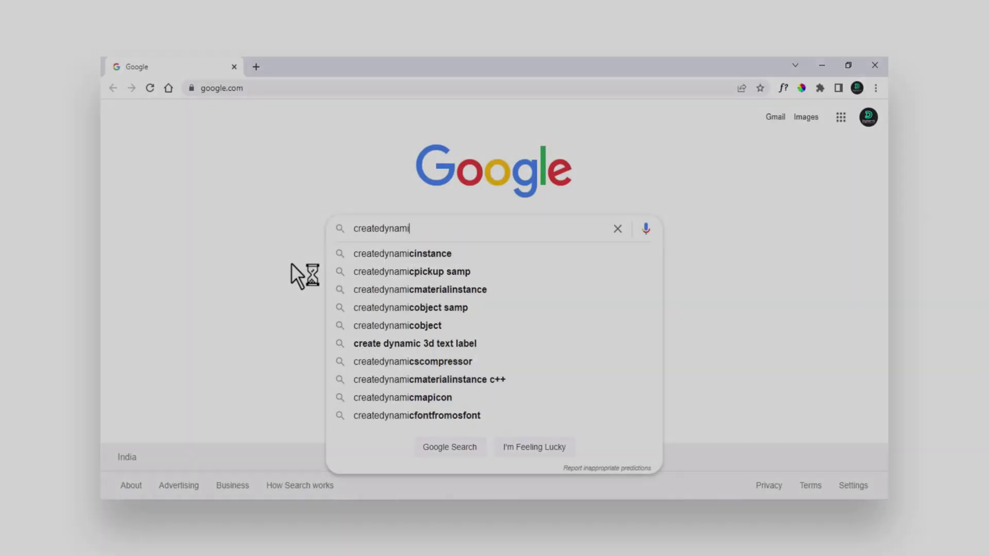
Search Google for 'family restaurants in bangalore' and scroll through the results.
{"action": "type", "text": "cwebsites.com"}
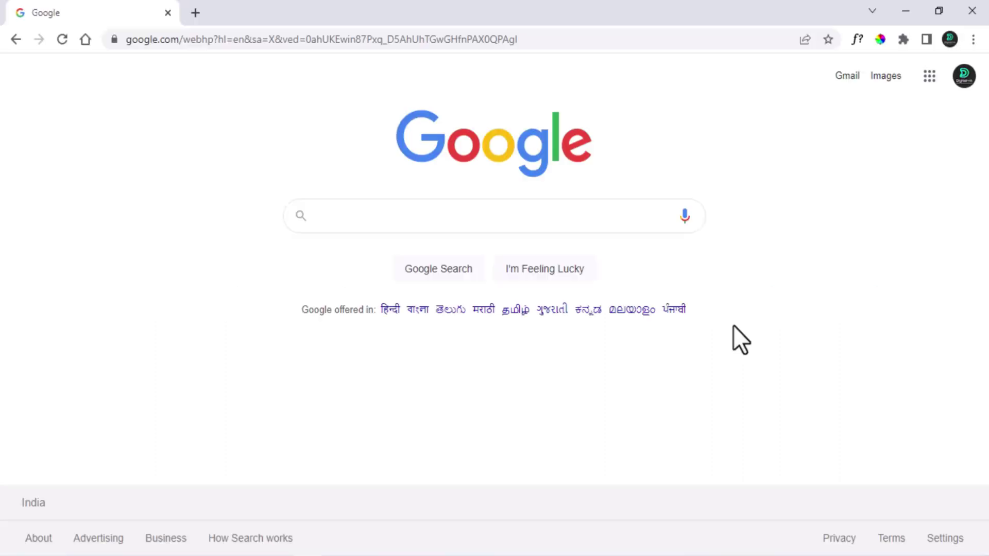
{"action": "type", "text": "family resta"}
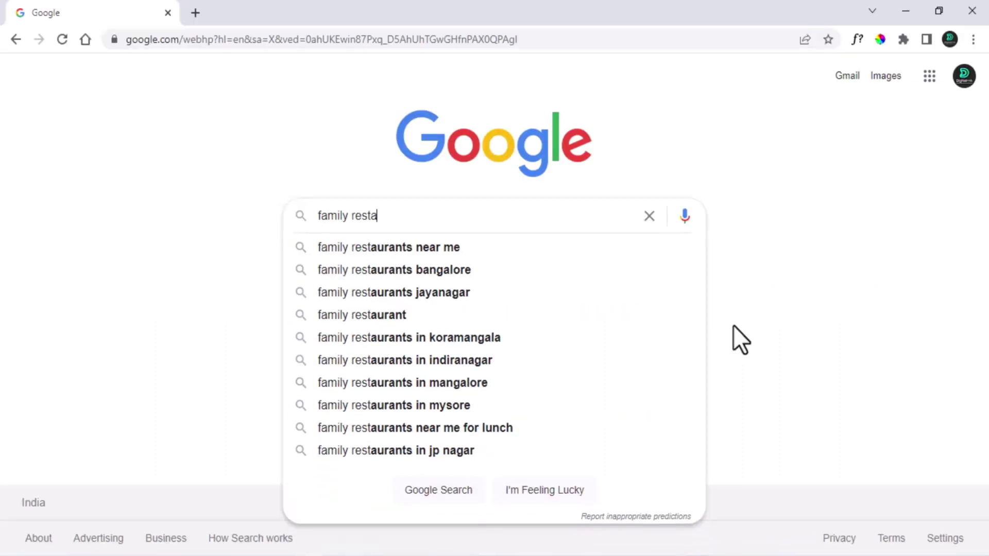
{"action": "type", "text": "urants in bangalore"}
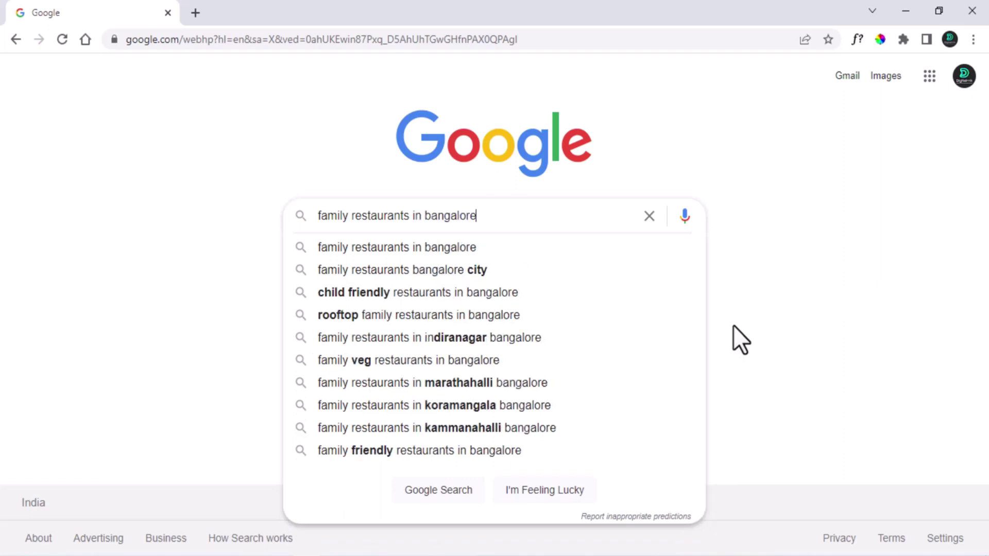
{"action": "key", "text": "Return"}
{"action": "scroll", "coordinate": [494, 319], "scroll_direction": "down", "scroll_amount": 5}
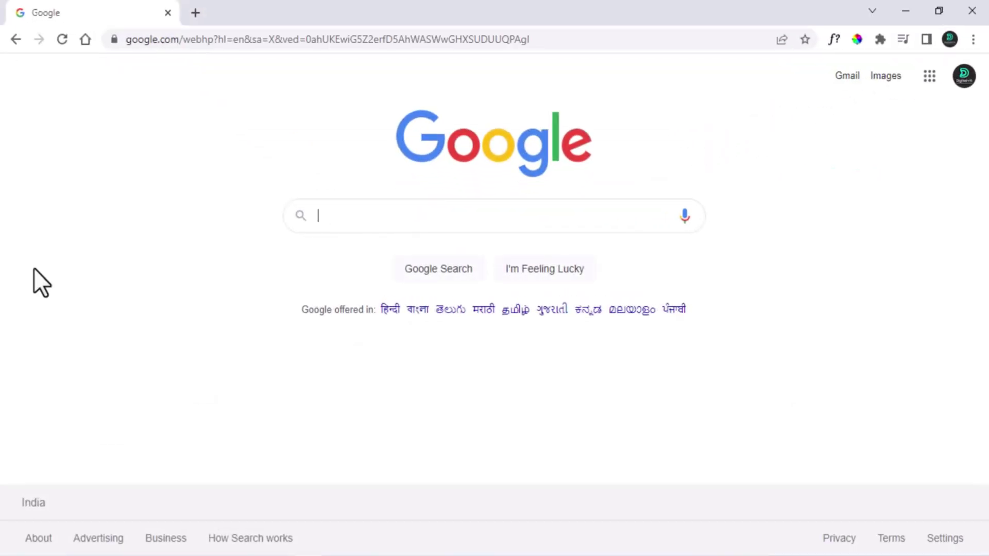
Enter 'family restaurants' in the Google search box to see the autocomplete keyword suggestions.
{"action": "type", "text": "fam"}
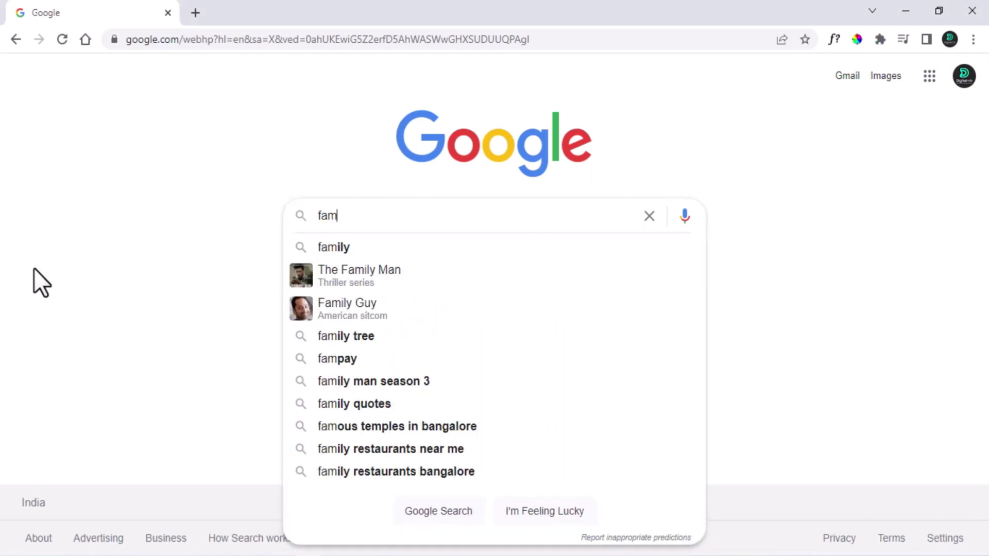
{"action": "type", "text": "ily restaurants"}
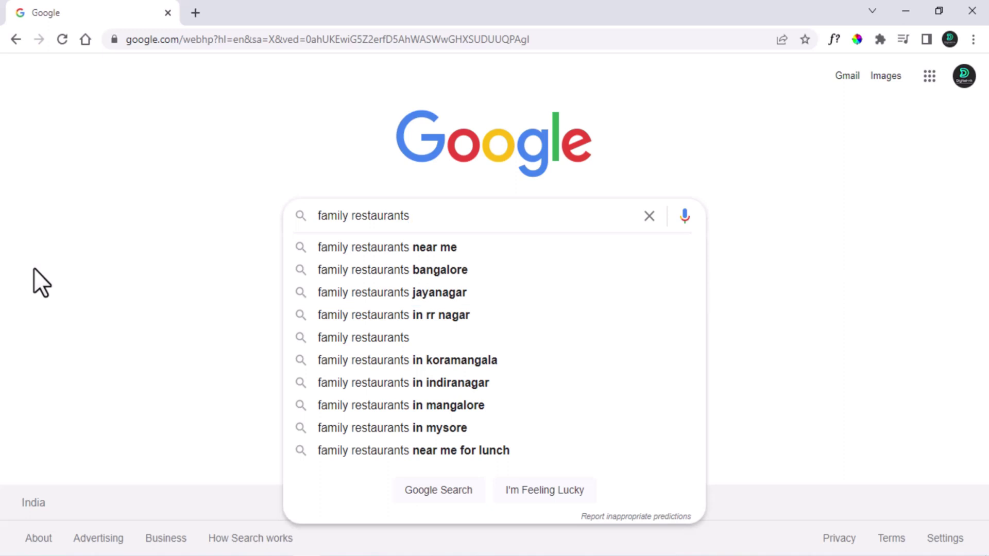
Pick the 'family restaurants jayanagar' suggestion from the autocomplete list.
{"action": "key", "text": "Down"}
{"action": "key", "text": "Down"}
{"action": "key", "text": "Down"}
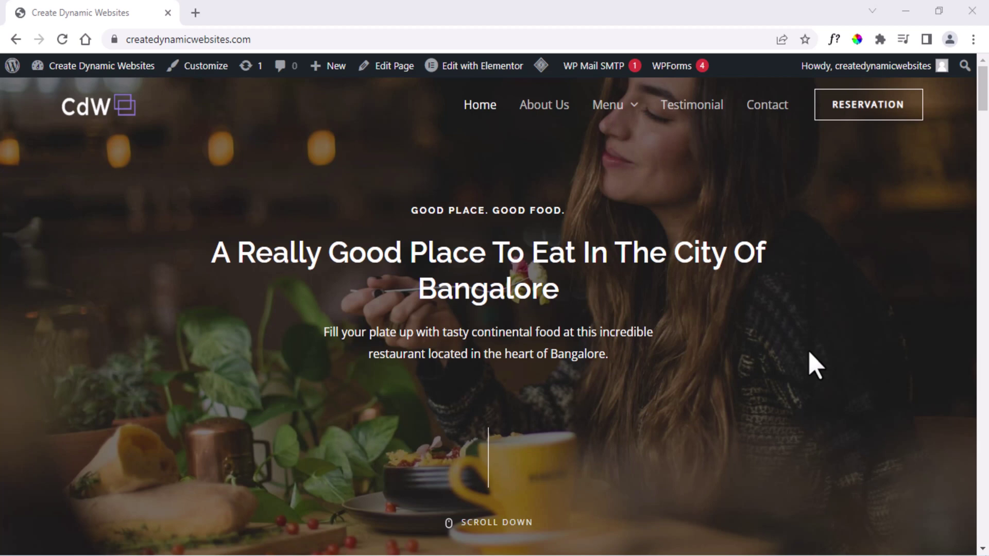
Go to the admin Dashboard from the site-name menu and start a new post via Posts > Add New.
{"action": "mouse_move", "coordinate": [129, 66]}
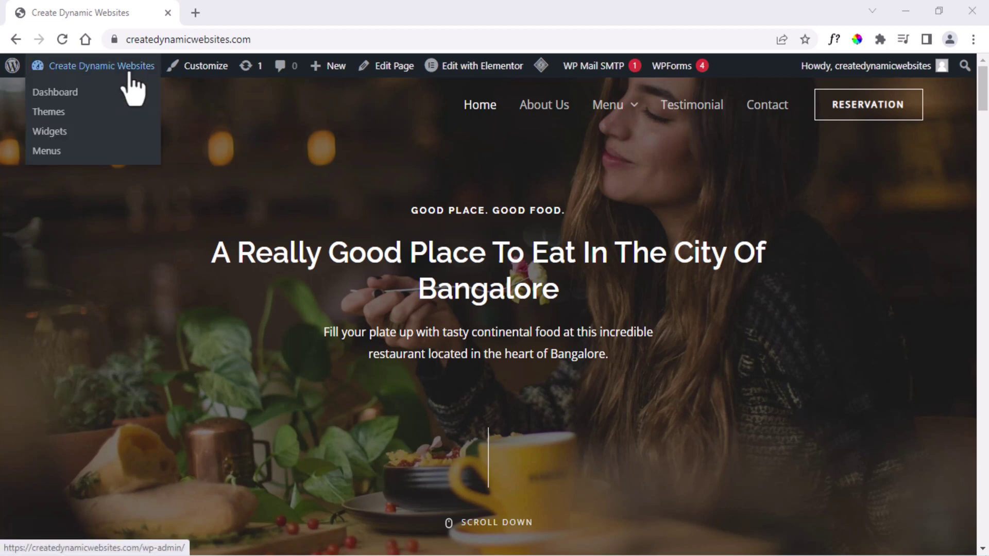
{"action": "left_click", "coordinate": [81, 98]}
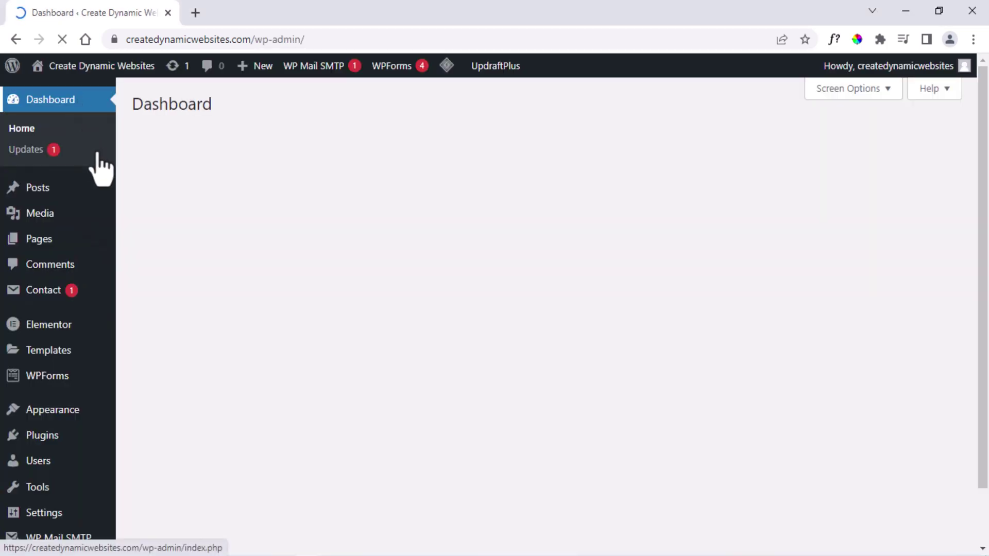
{"action": "mouse_move", "coordinate": [58, 188]}
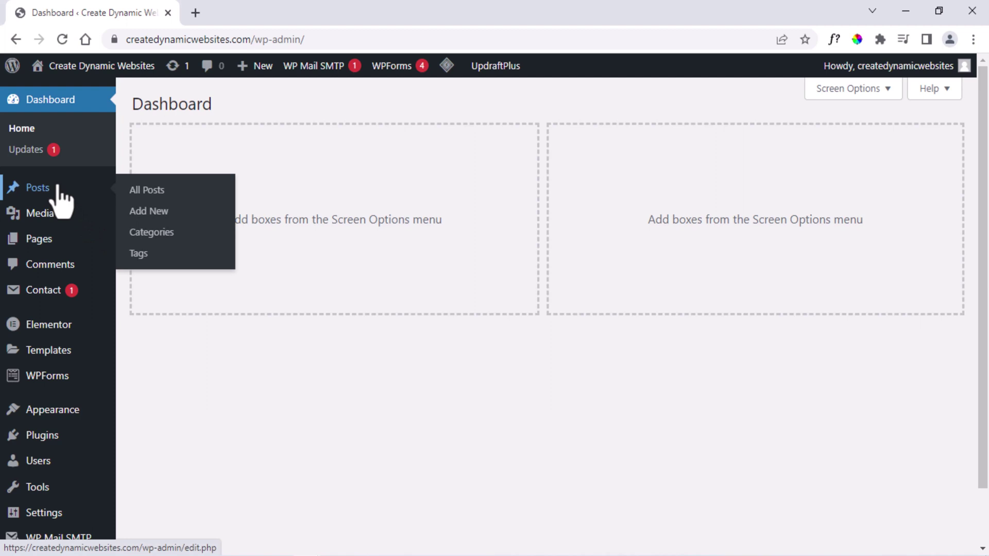
{"action": "left_click", "coordinate": [143, 211]}
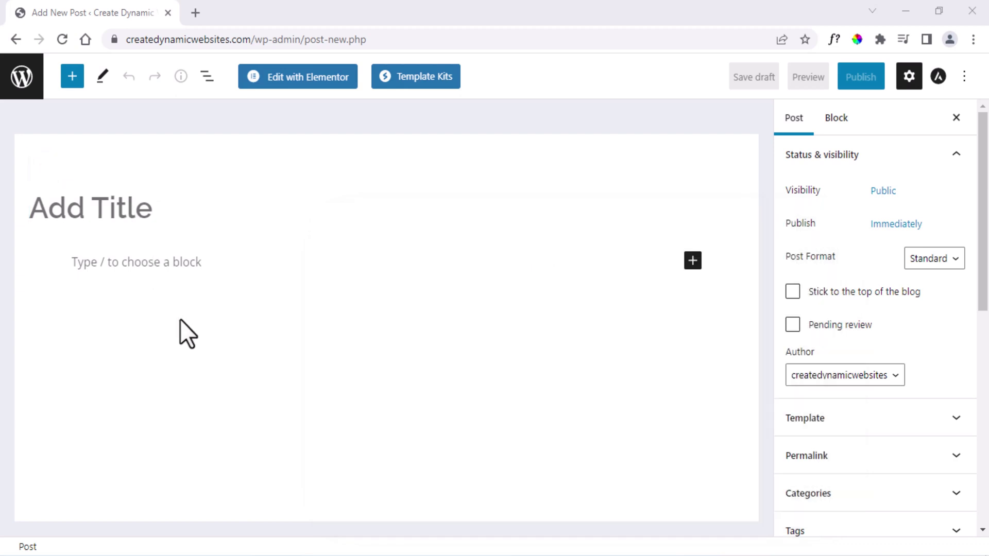
Title the post 'The Best Family Restaurants In Jayanagar Bangalore' and add the Jayanagar restaurant article as its body.
{"action": "left_click", "coordinate": [96, 205]}
{"action": "type", "text": "T"}
{"action": "type", "text": "he Best Family Restaurants In Jayanagar Ba"}
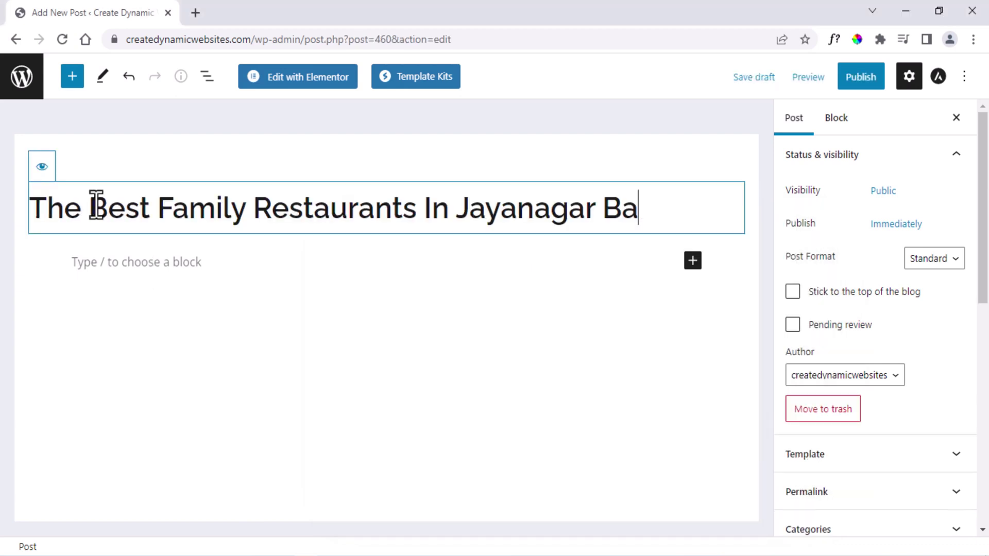
{"action": "type", "text": "ngalore"}
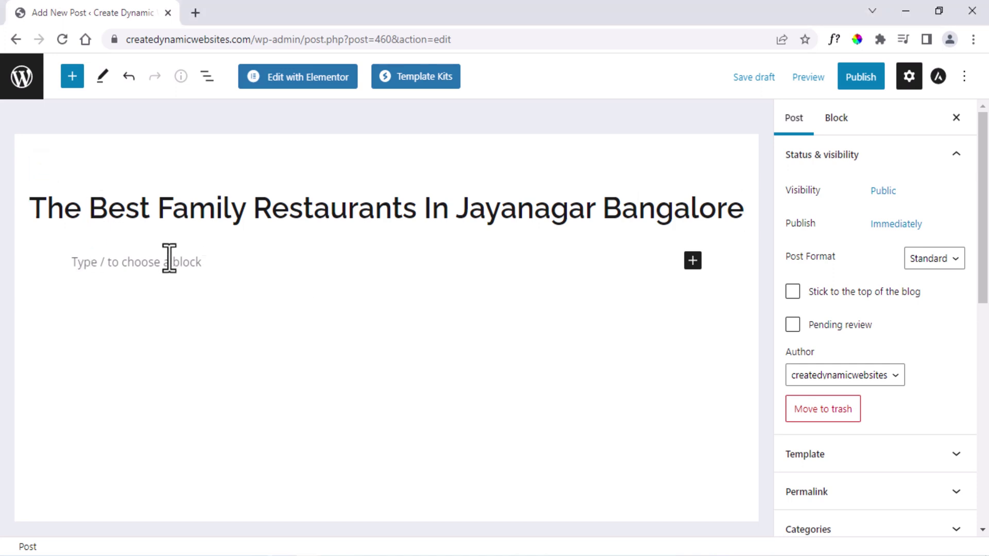
{"action": "left_click", "coordinate": [204, 353]}
{"action": "type", "text": "Jayanagar in Ban"}
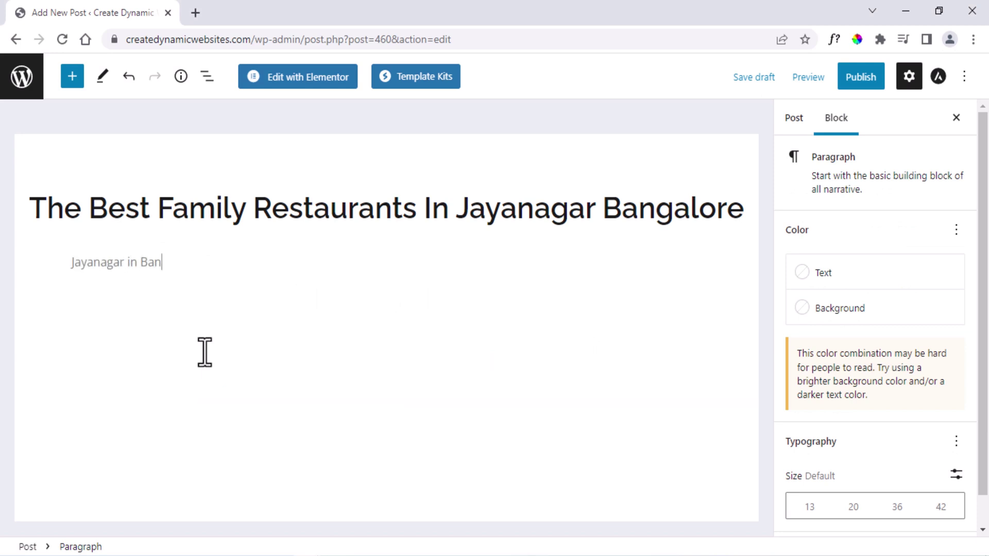
{"action": "type", "text": "galore houses a sophisticated range of family restaurants, along with cafes, bars, and pubs, each"}
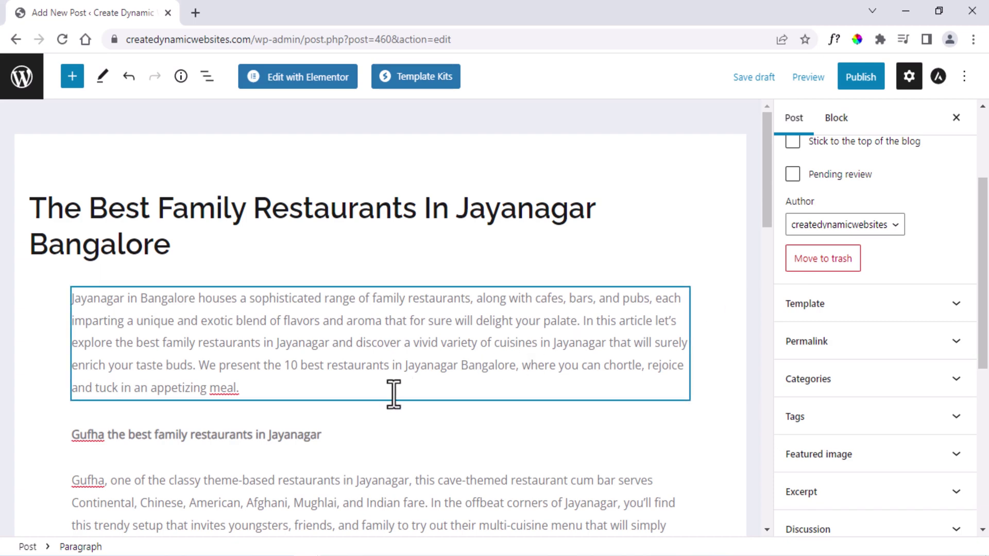
Turn the Gufha, Central Jail and 1947 restaurant lines into headings.
{"action": "triple_click", "coordinate": [239, 434]}
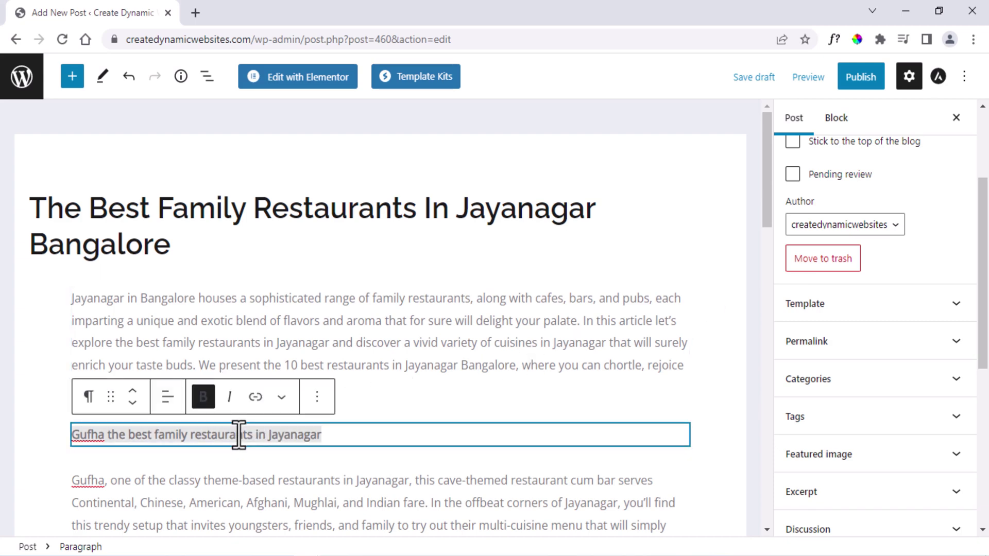
{"action": "left_click", "coordinate": [88, 398]}
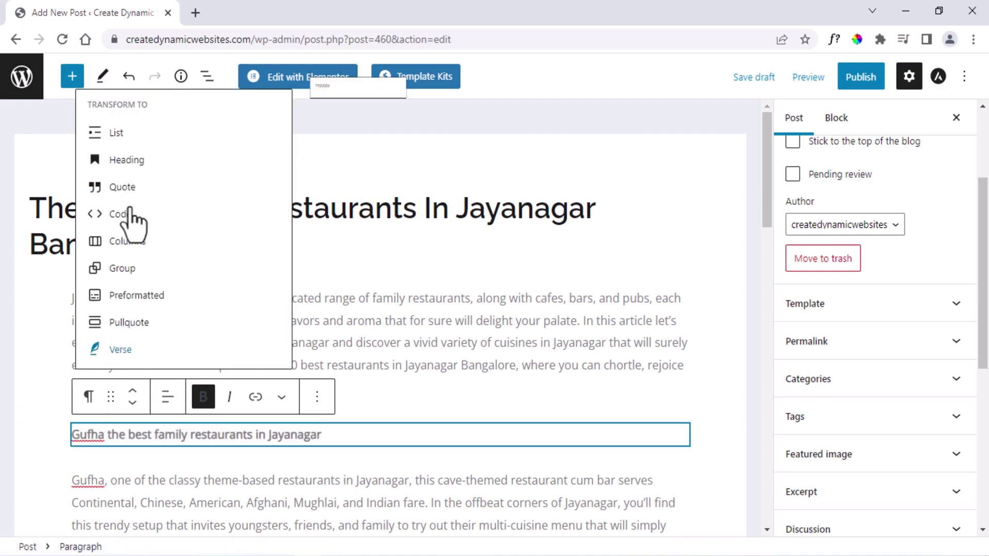
{"action": "left_click", "coordinate": [127, 161]}
{"action": "scroll", "coordinate": [360, 443], "scroll_direction": "down", "scroll_amount": 4}
{"action": "triple_click", "coordinate": [206, 394]}
{"action": "left_click", "coordinate": [89, 355]}
{"action": "left_click", "coordinate": [127, 126]}
{"action": "scroll", "coordinate": [128, 431], "scroll_direction": "down", "scroll_amount": 5}
{"action": "triple_click", "coordinate": [129, 303]}
{"action": "left_click", "coordinate": [89, 264]}
{"action": "left_click", "coordinate": [119, 342]}
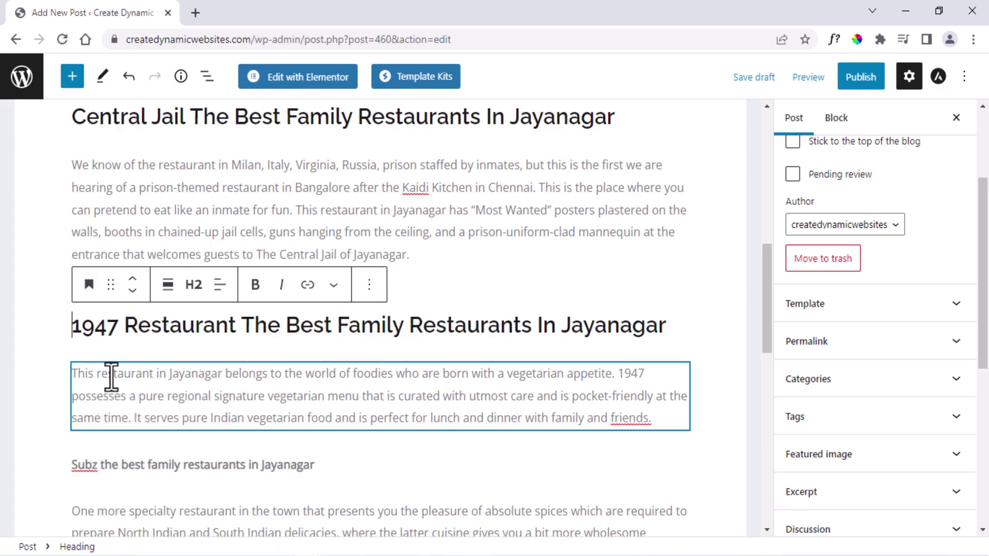
Turn the Subz, Eshanya and Jalpaan restaurant lines into headings.
{"action": "scroll", "coordinate": [113, 378], "scroll_direction": "down", "scroll_amount": 3}
{"action": "left_click", "coordinate": [110, 311]}
{"action": "left_click", "coordinate": [89, 276]}
{"action": "left_click", "coordinate": [119, 354]}
{"action": "left_click", "coordinate": [111, 499]}
{"action": "left_click", "coordinate": [89, 461]}
{"action": "left_click", "coordinate": [121, 258]}
{"action": "scroll", "coordinate": [385, 412], "scroll_direction": "down", "scroll_amount": 4}
{"action": "scroll", "coordinate": [385, 412], "scroll_direction": "down", "scroll_amount": 4}
{"action": "triple_click", "coordinate": [155, 307]}
{"action": "left_click", "coordinate": [89, 274]}
{"action": "left_click", "coordinate": [118, 367]}
{"action": "scroll", "coordinate": [137, 412], "scroll_direction": "down", "scroll_amount": 4}
{"action": "scroll", "coordinate": [360, 437], "scroll_direction": "up", "scroll_amount": 6}
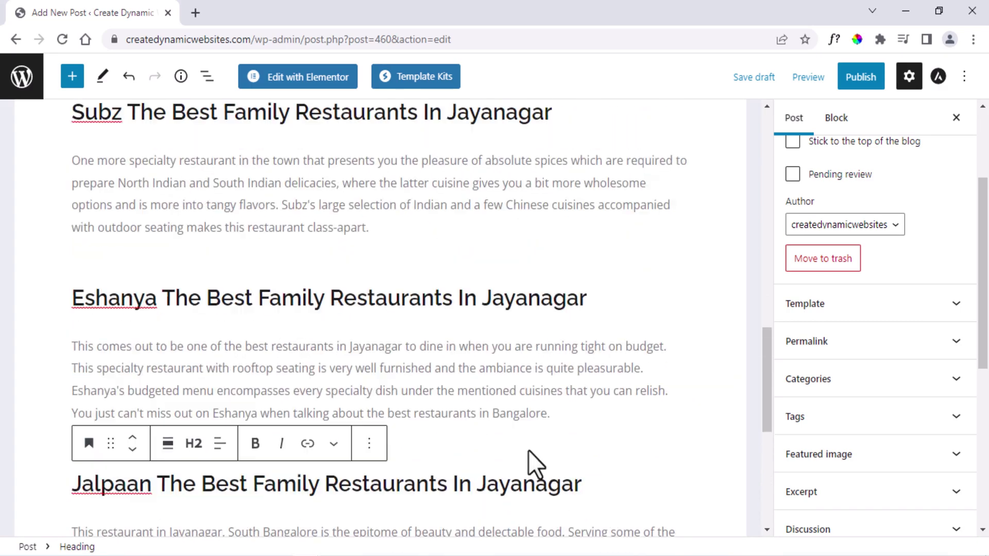
{"action": "scroll", "coordinate": [540, 464], "scroll_direction": "up", "scroll_amount": 15}
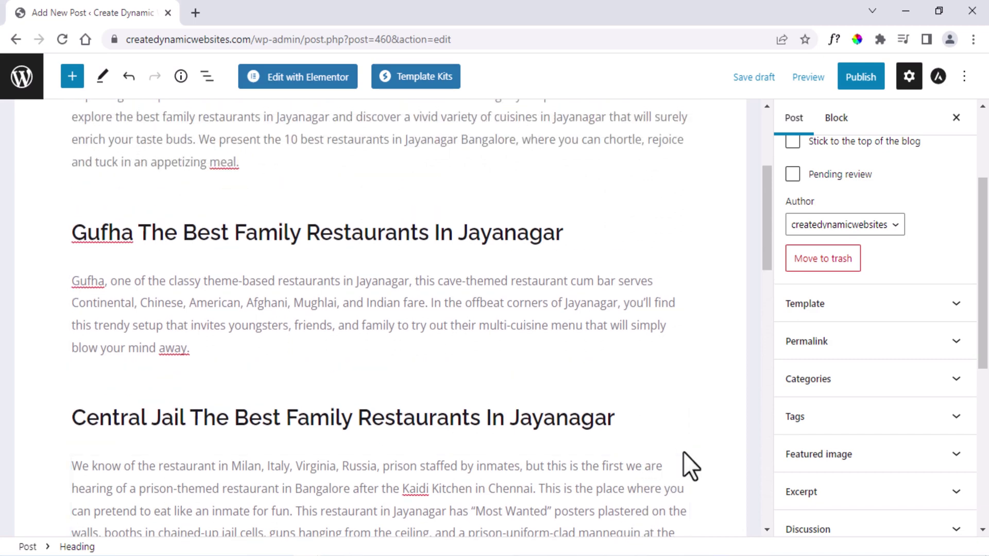
{"action": "scroll", "coordinate": [690, 467], "scroll_direction": "up", "scroll_amount": 4}
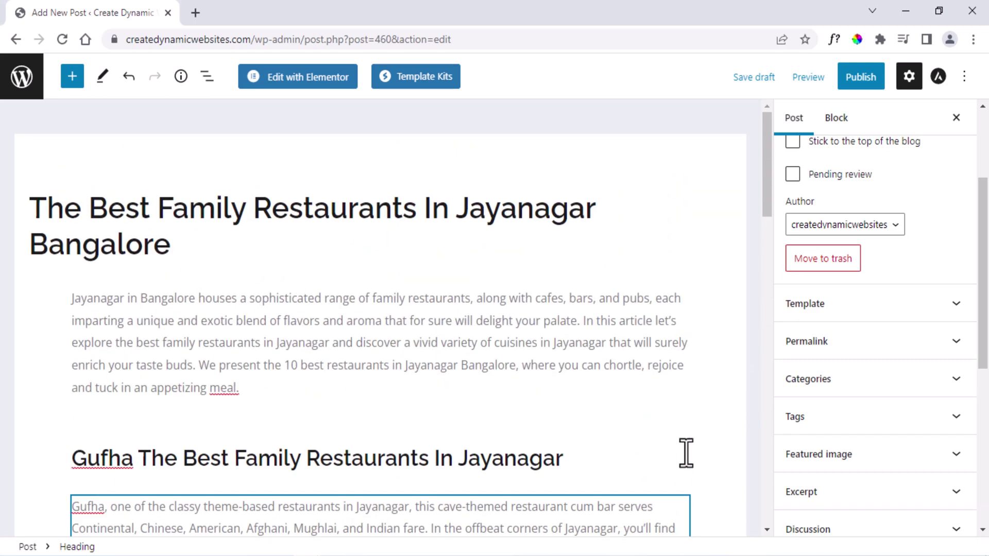
Drag the Gufha, Central Jail, 1947, Subz, Eshanya and Jalpaan photos from Pictures under their headings.
{"action": "key", "text": "alt+Tab"}
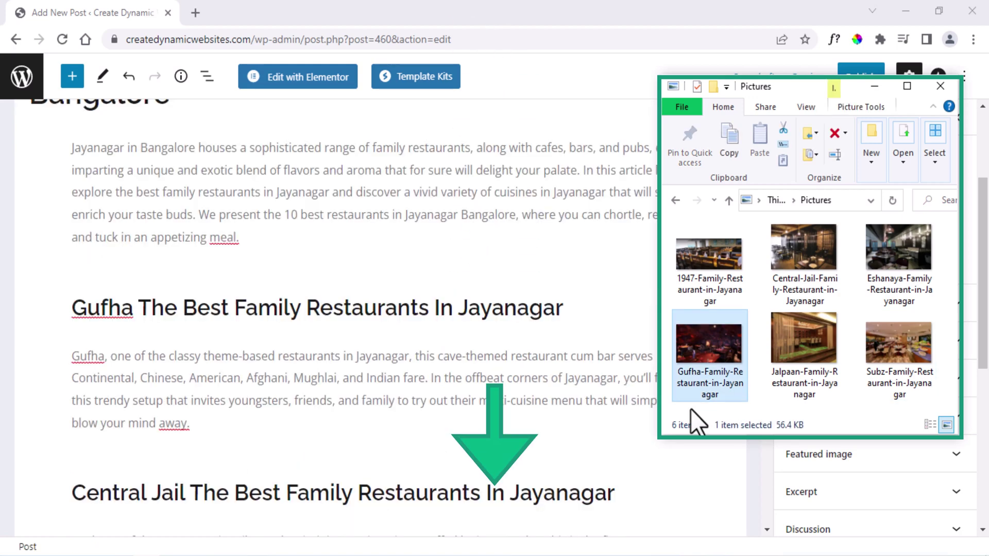
{"action": "left_click_drag", "start_coordinate": [691, 412], "coordinate": [406, 365]}
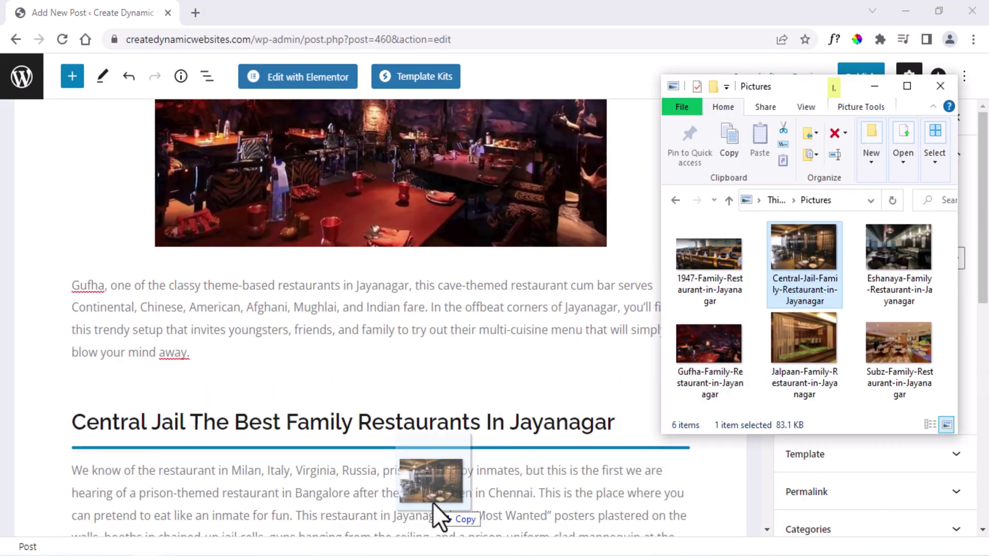
{"action": "left_click_drag", "start_coordinate": [433, 502], "coordinate": [474, 460]}
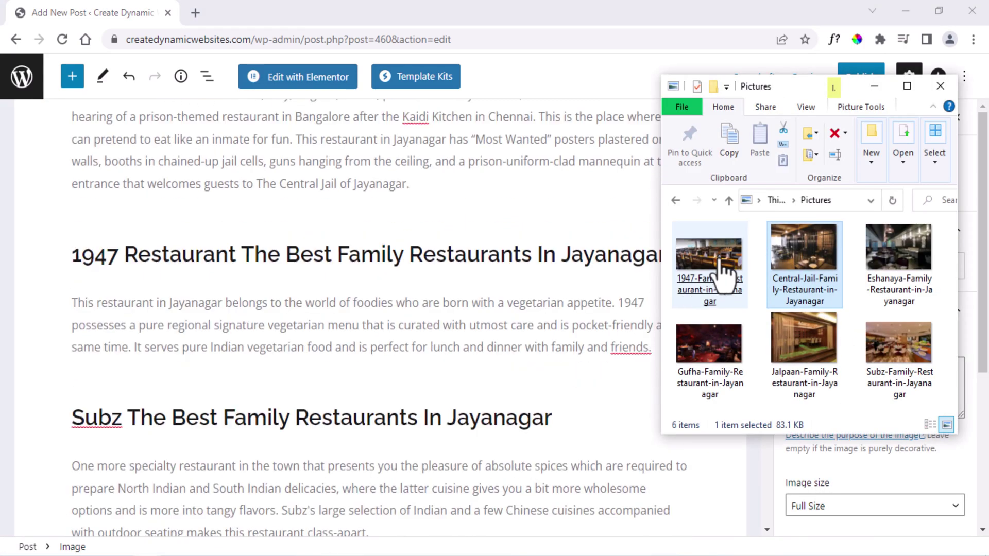
{"action": "left_click_drag", "start_coordinate": [706, 264], "coordinate": [422, 340]}
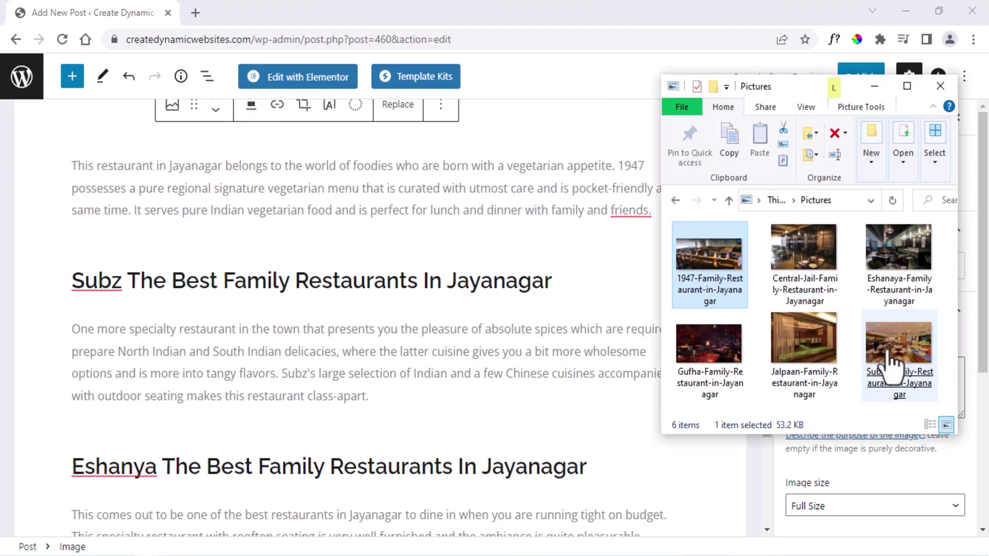
{"action": "left_click_drag", "start_coordinate": [889, 370], "coordinate": [384, 364]}
{"action": "left_click_drag", "start_coordinate": [384, 364], "coordinate": [384, 365]}
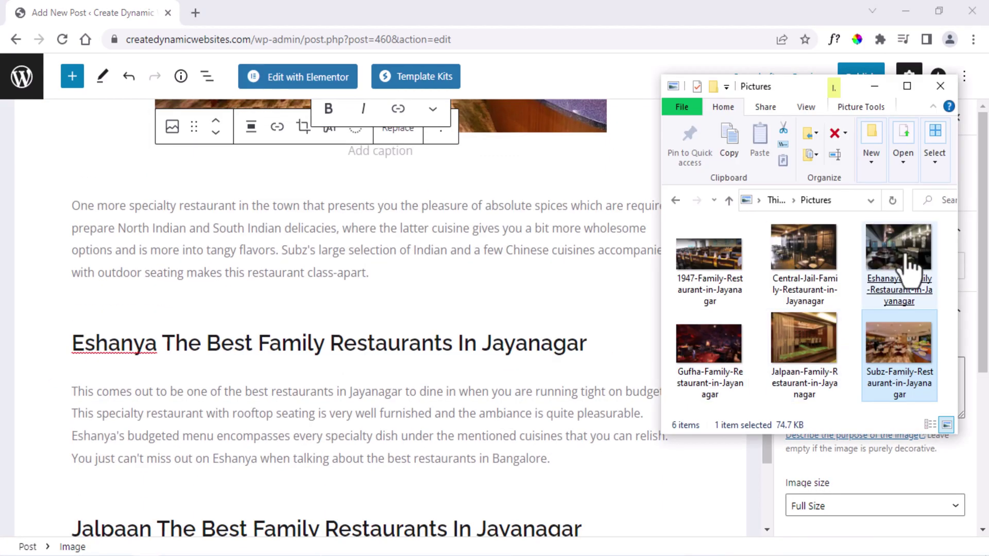
{"action": "left_click_drag", "start_coordinate": [879, 276], "coordinate": [472, 412]}
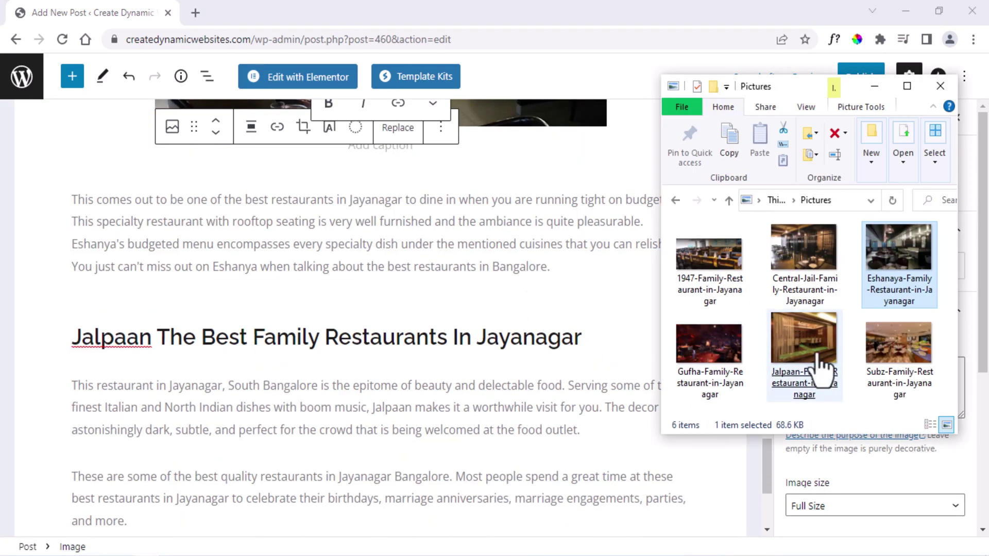
{"action": "left_click_drag", "start_coordinate": [817, 371], "coordinate": [286, 417]}
{"action": "scroll", "coordinate": [286, 416], "scroll_direction": "down", "scroll_amount": 5}
{"action": "left_click", "coordinate": [449, 419]}
{"action": "scroll", "coordinate": [661, 432], "scroll_direction": "up", "scroll_amount": 20}
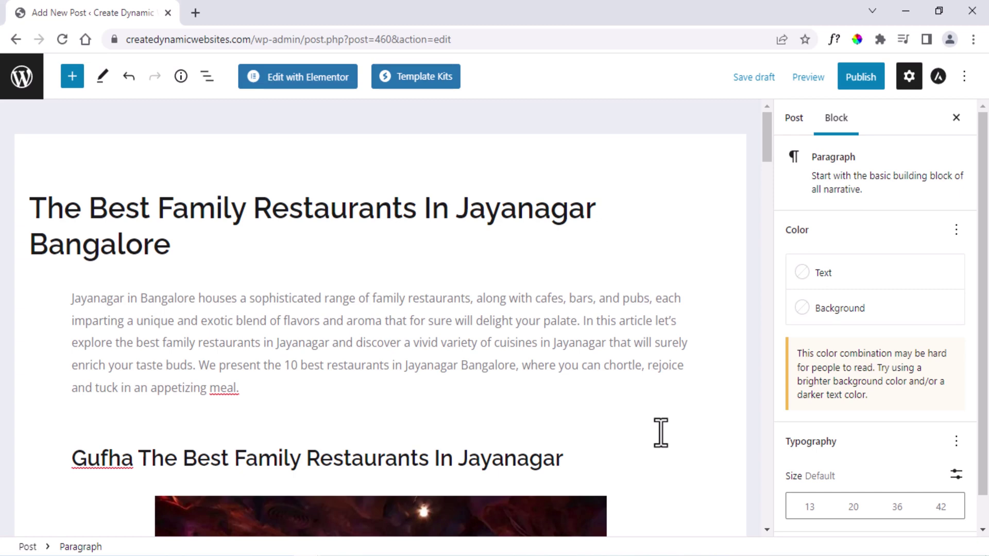
Publish 'The Best Family Restaurants In Jayanagar Bangalore', confirming in the pre-publish panel.
{"action": "left_click", "coordinate": [863, 82]}
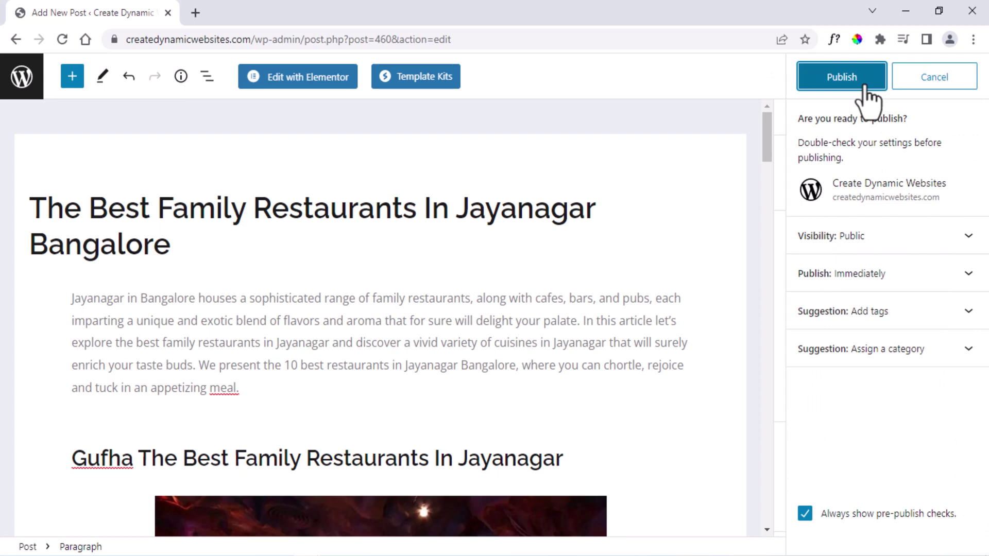
{"action": "left_click", "coordinate": [866, 85]}
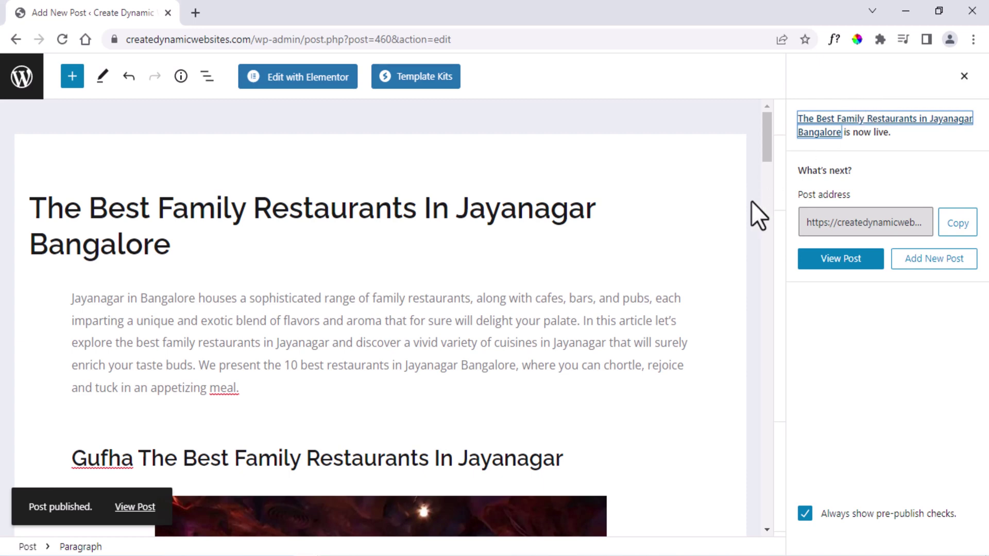
View the published post in a new tab at its plain ?p=460 address.
{"action": "left_click", "coordinate": [816, 260]}
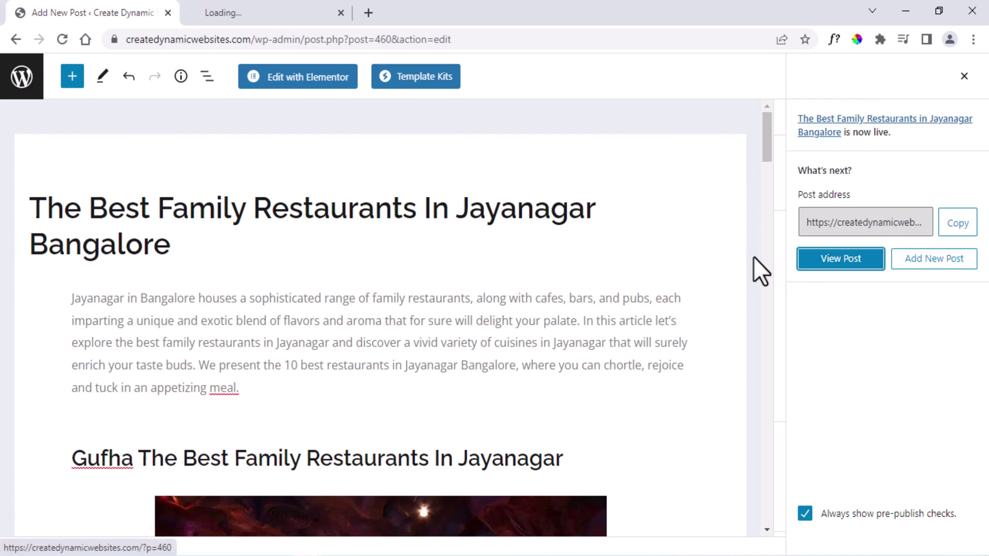
{"action": "left_click", "coordinate": [272, 1]}
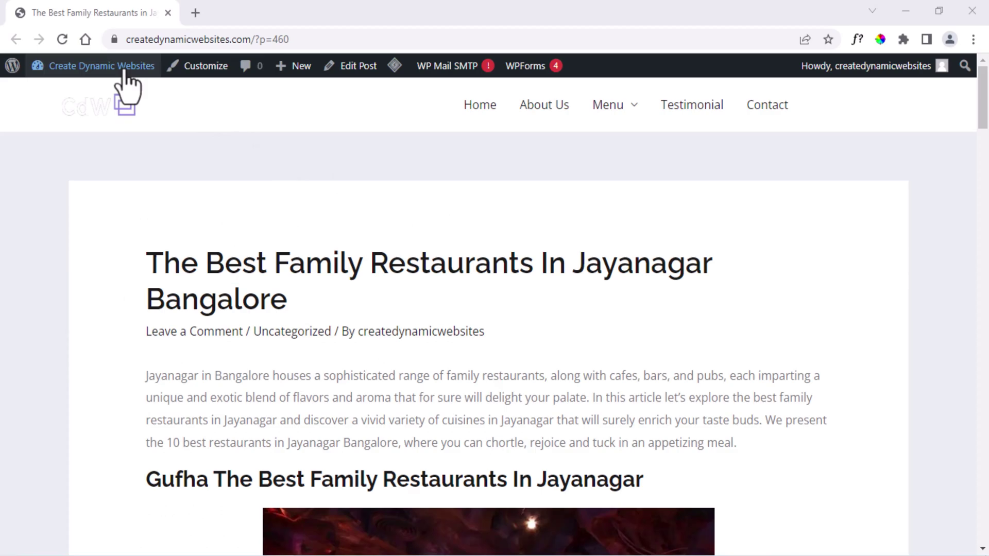
From the admin Dashboard, save the permalink structure as Post name (/%postname%/).
{"action": "mouse_move", "coordinate": [103, 66]}
{"action": "middle_click", "coordinate": [66, 93]}
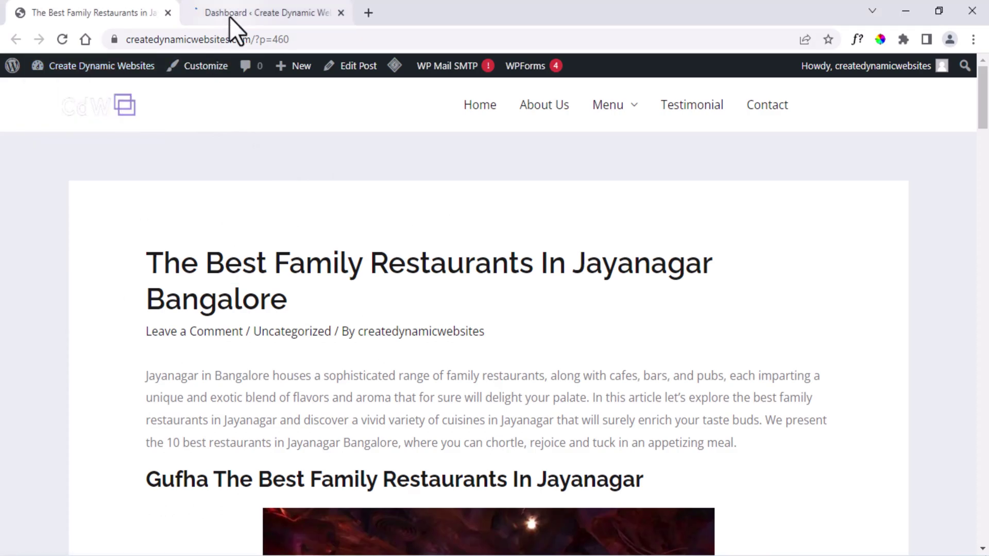
{"action": "left_click", "coordinate": [229, 16]}
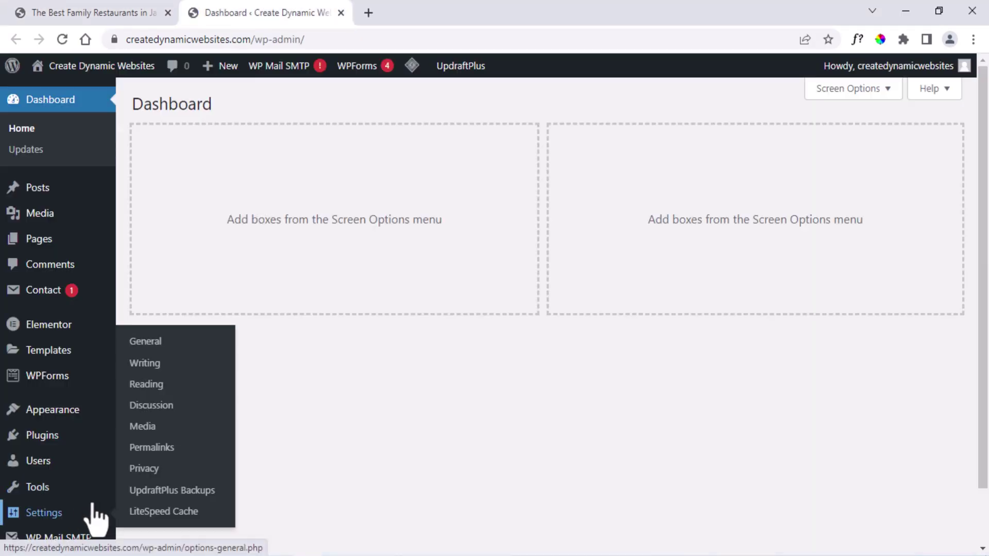
{"action": "left_click", "coordinate": [159, 444]}
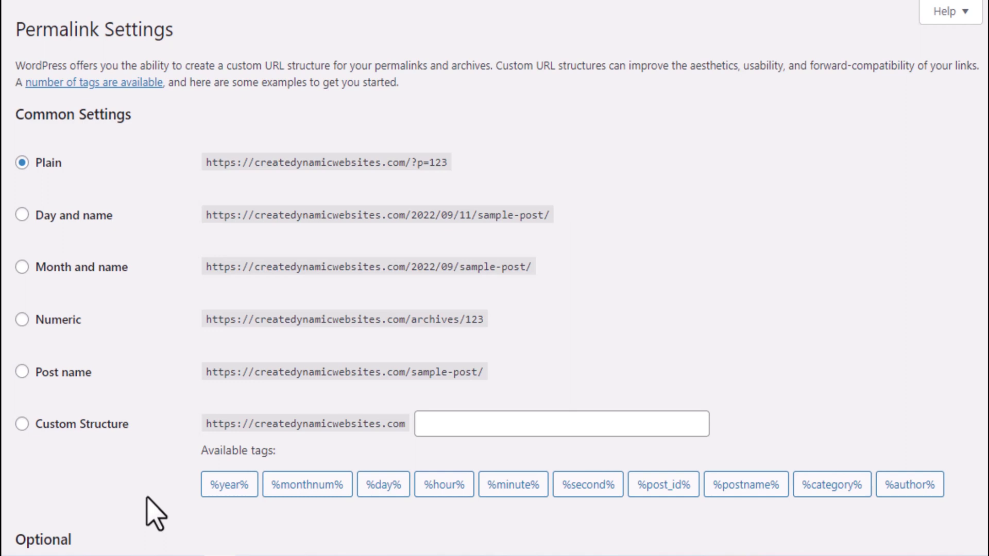
{"action": "left_click", "coordinate": [22, 372]}
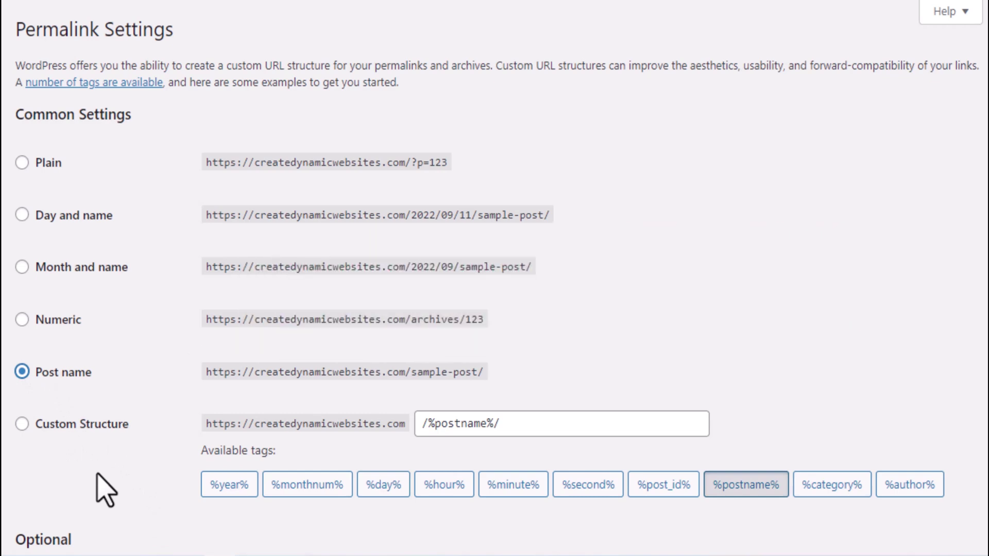
{"action": "scroll", "coordinate": [105, 490], "scroll_direction": "down", "scroll_amount": 5}
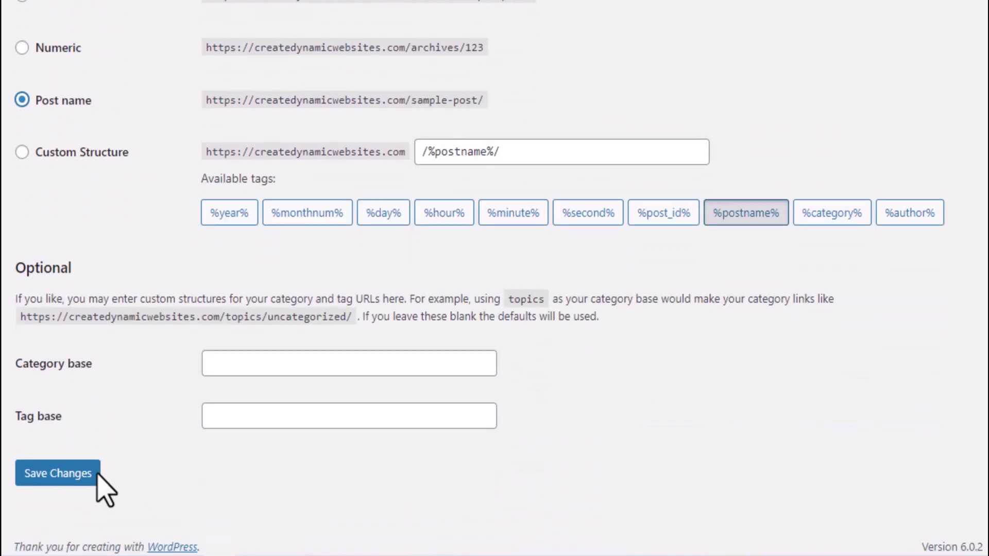
{"action": "left_click", "coordinate": [77, 466]}
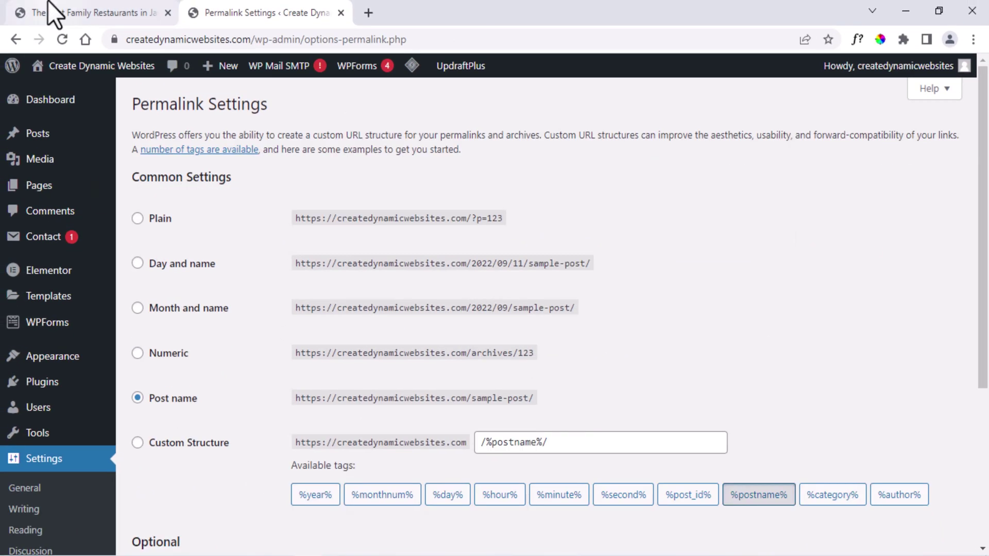
{"action": "left_click", "coordinate": [49, 10]}
Reload the restaurant post to confirm its new post-name address, then go to the admin Dashboard.
{"action": "left_click", "coordinate": [57, 41]}
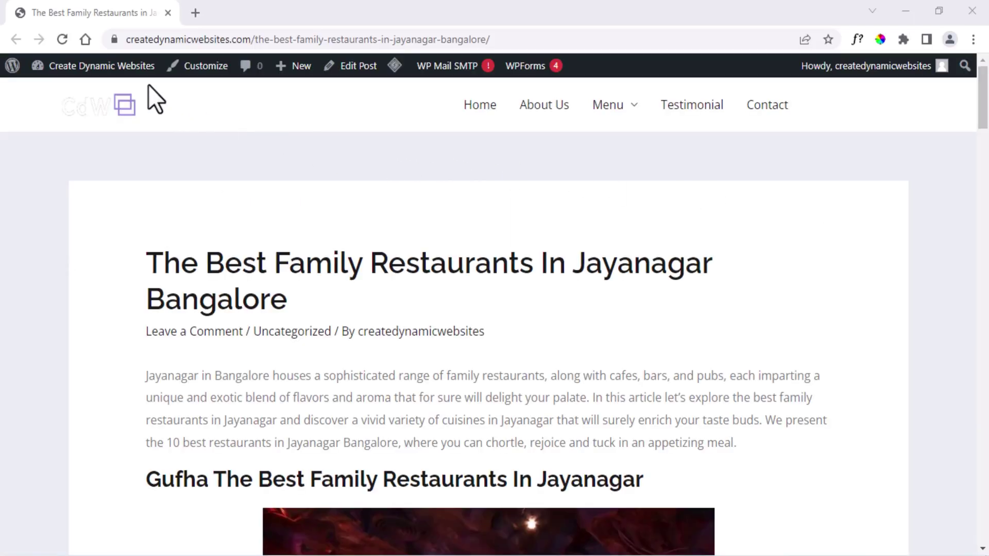
{"action": "mouse_move", "coordinate": [103, 70]}
{"action": "left_click", "coordinate": [60, 95]}
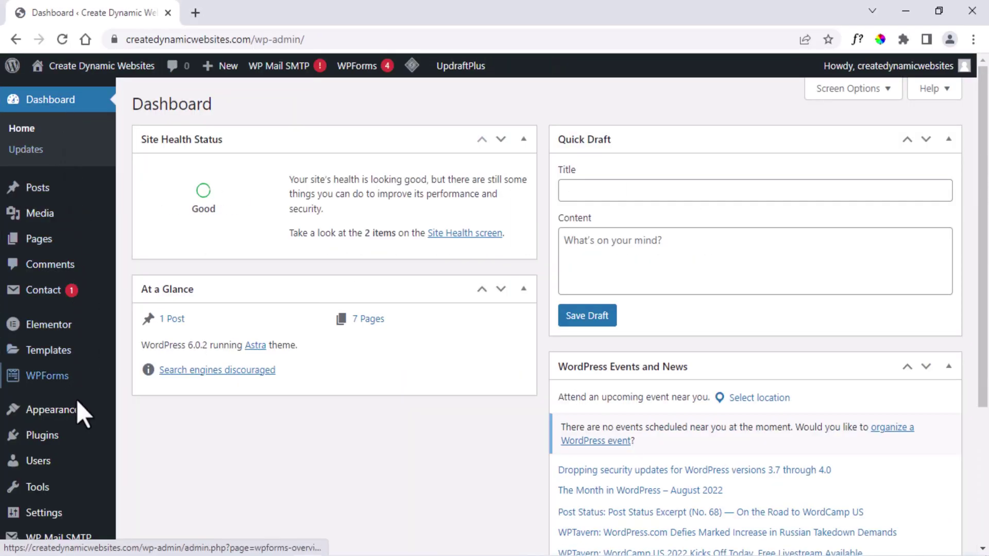
Search the plugin directory for 'rankmath seo', then install and activate Rank Math SEO 1.0.96.
{"action": "mouse_move", "coordinate": [69, 438]}
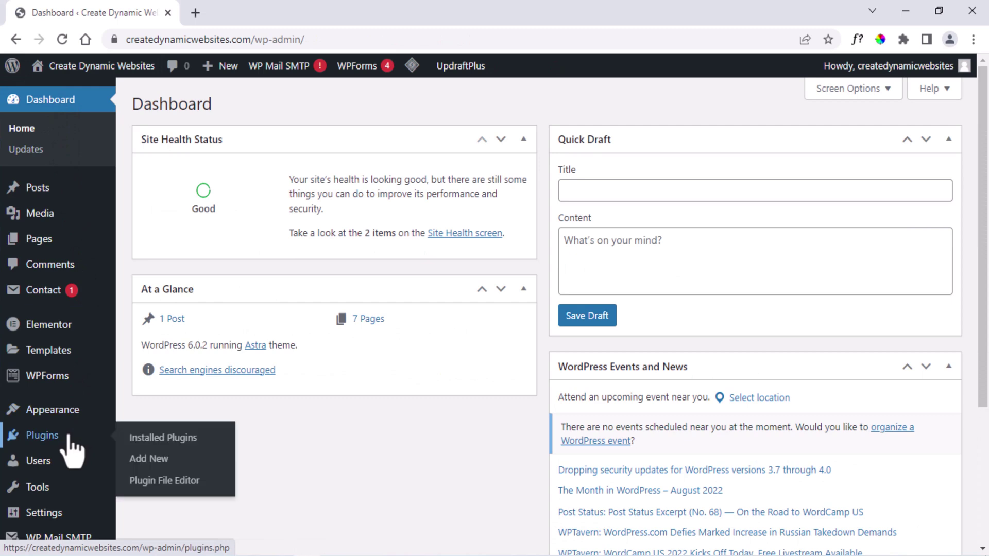
{"action": "left_click", "coordinate": [168, 463]}
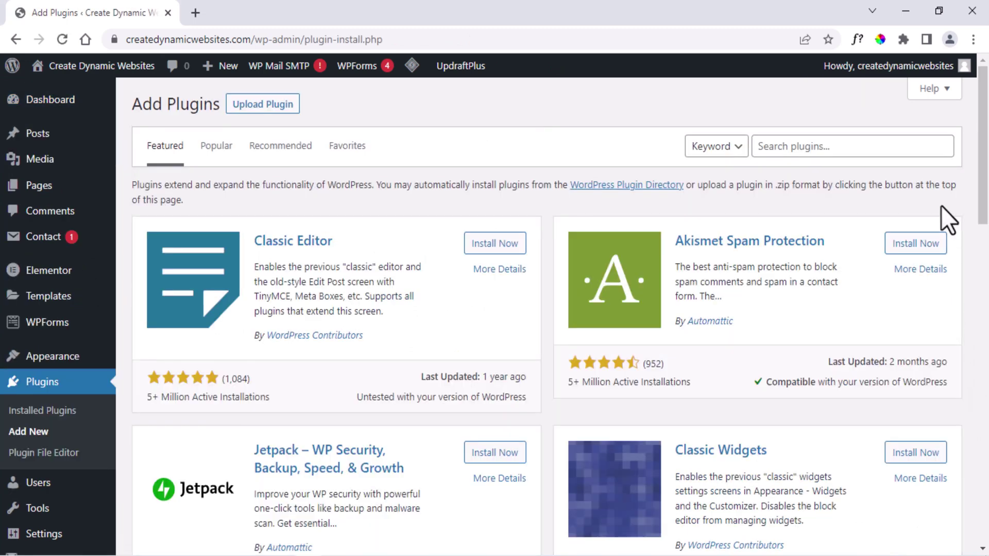
{"action": "left_click", "coordinate": [872, 150]}
{"action": "type", "text": "rankmath seo"}
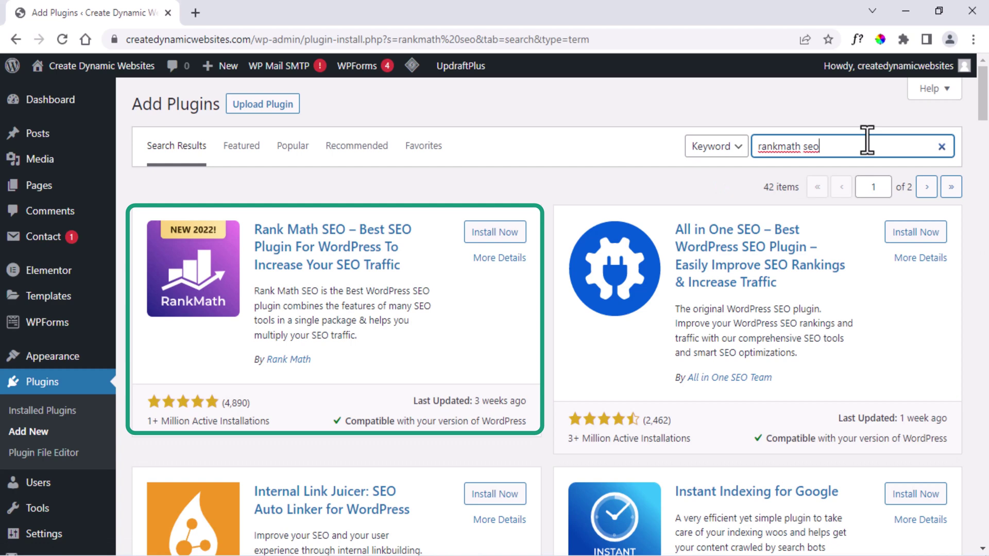
{"action": "left_click", "coordinate": [488, 235]}
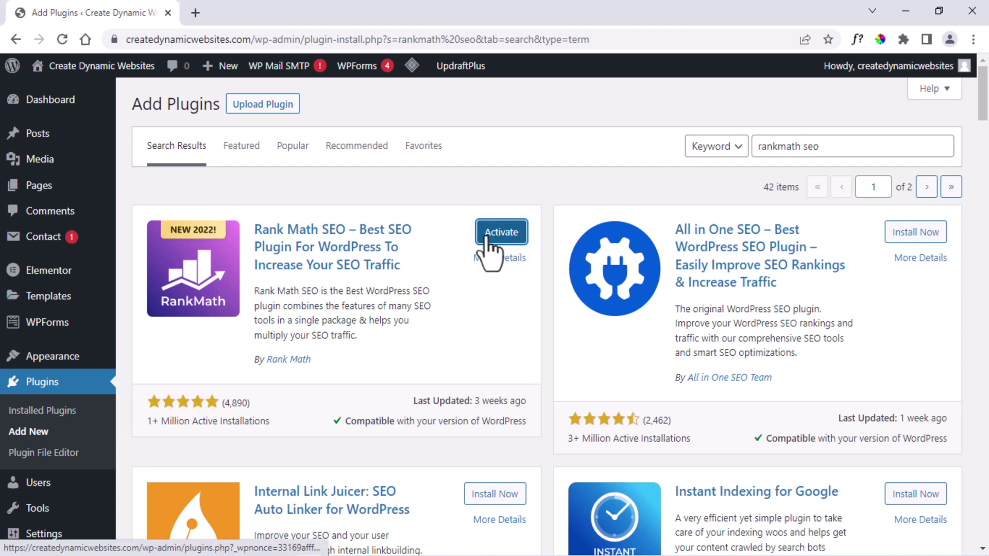
{"action": "left_click", "coordinate": [486, 240]}
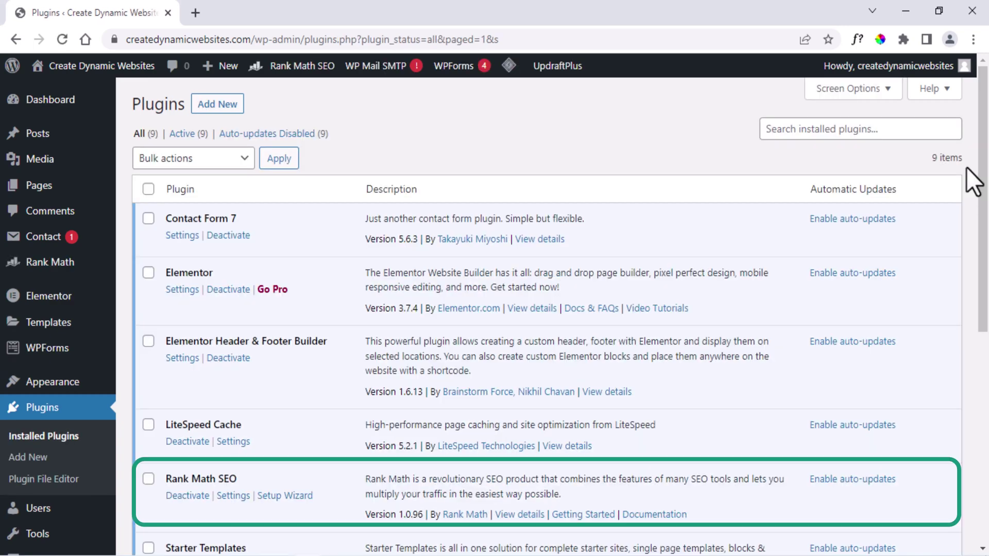
{"action": "scroll", "coordinate": [483, 313], "scroll_direction": "down", "scroll_amount": 4}
{"action": "scroll", "coordinate": [483, 313], "scroll_direction": "up", "scroll_amount": 4}
Open the restaurant post in the editor from the All Posts list.
{"action": "mouse_move", "coordinate": [40, 150]}
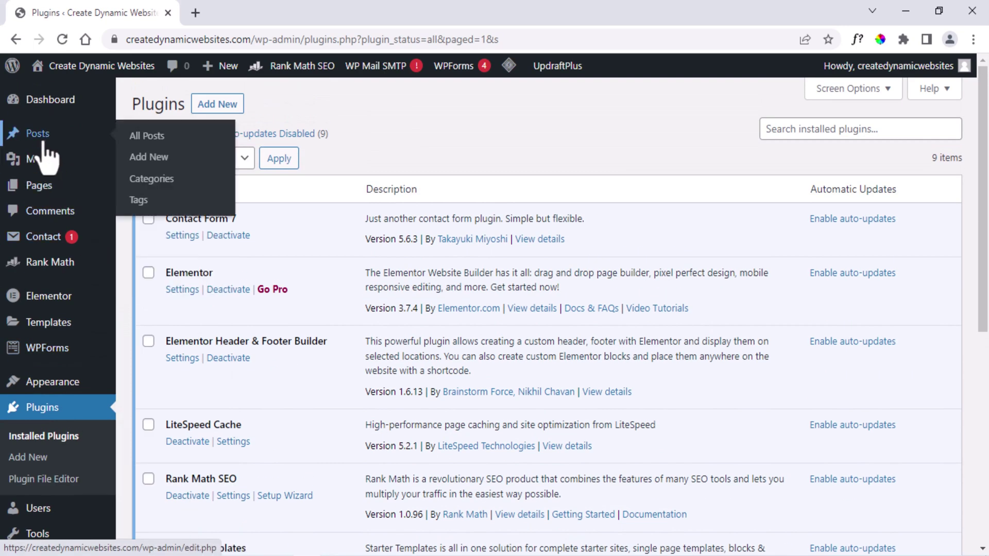
{"action": "left_click", "coordinate": [115, 140]}
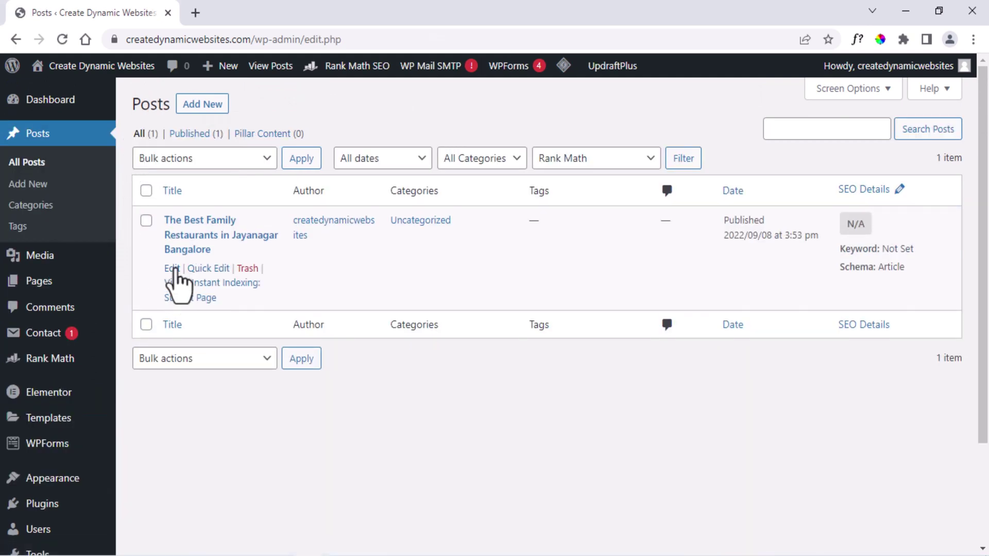
{"action": "left_click", "coordinate": [172, 268]}
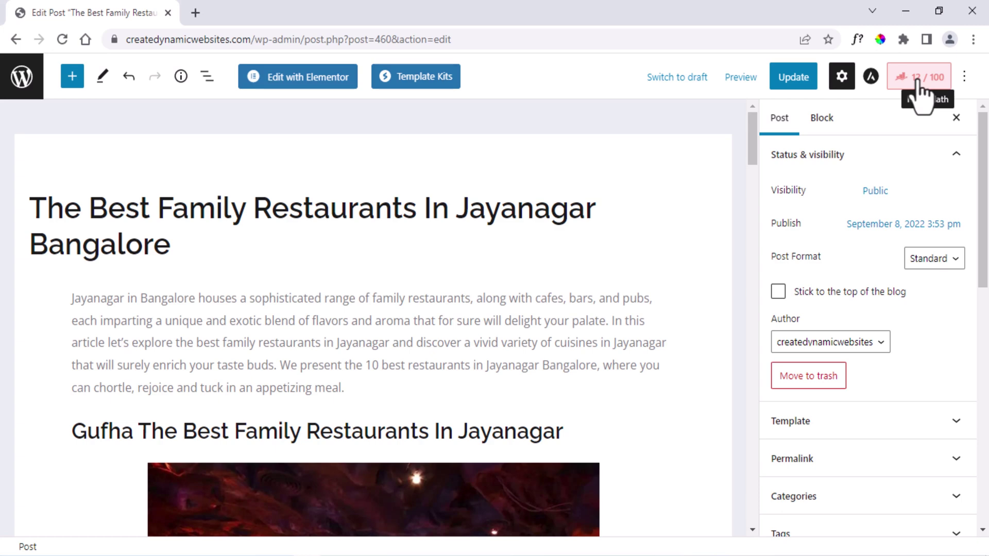
Set the Rank Math focus keyword to 'Best Family Restaurants in Jayanagar', raising the score to 69/100.
{"action": "left_click", "coordinate": [920, 82]}
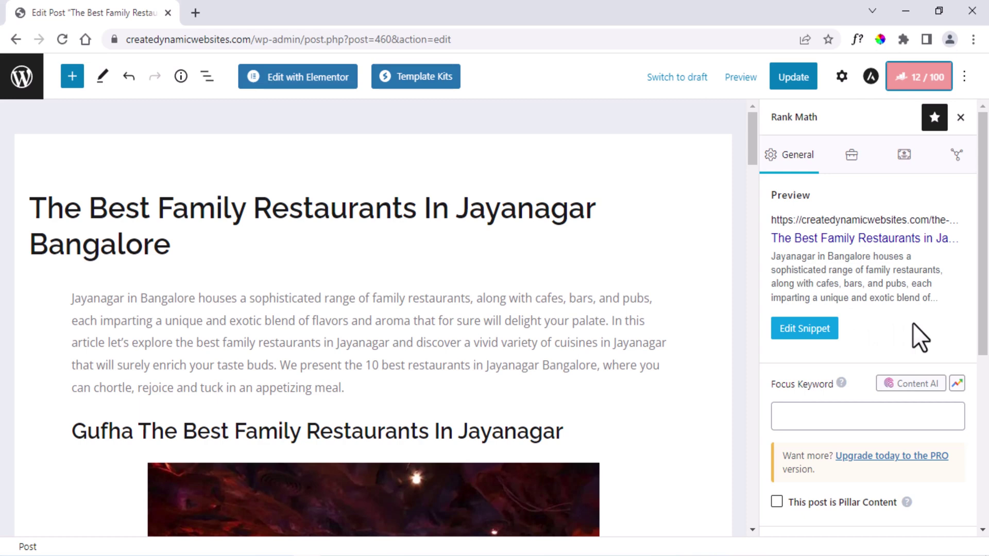
{"action": "left_click", "coordinate": [883, 412]}
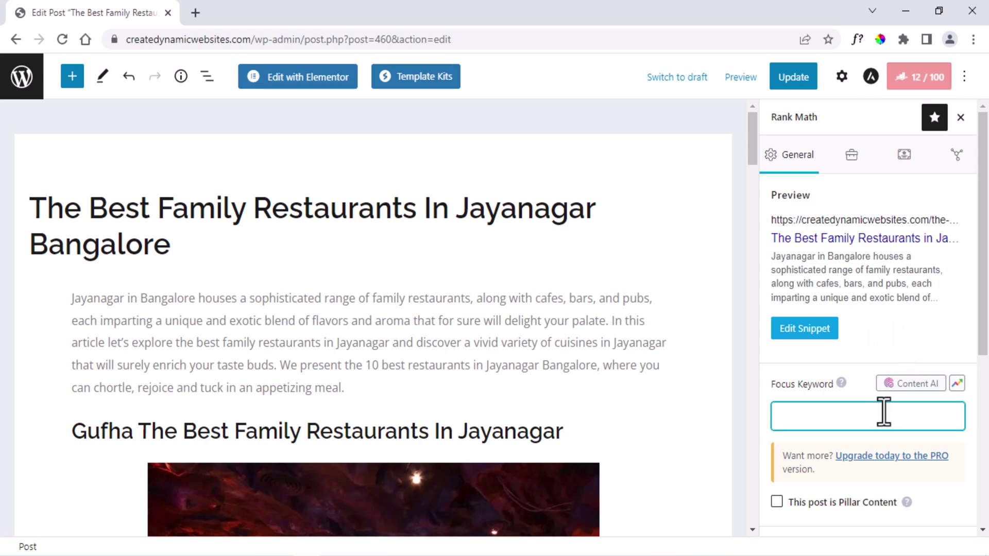
{"action": "type", "text": "Best Family Restat"}
{"action": "key", "text": "BackSpace"}
{"action": "type", "text": "urants in Jayanagar"}
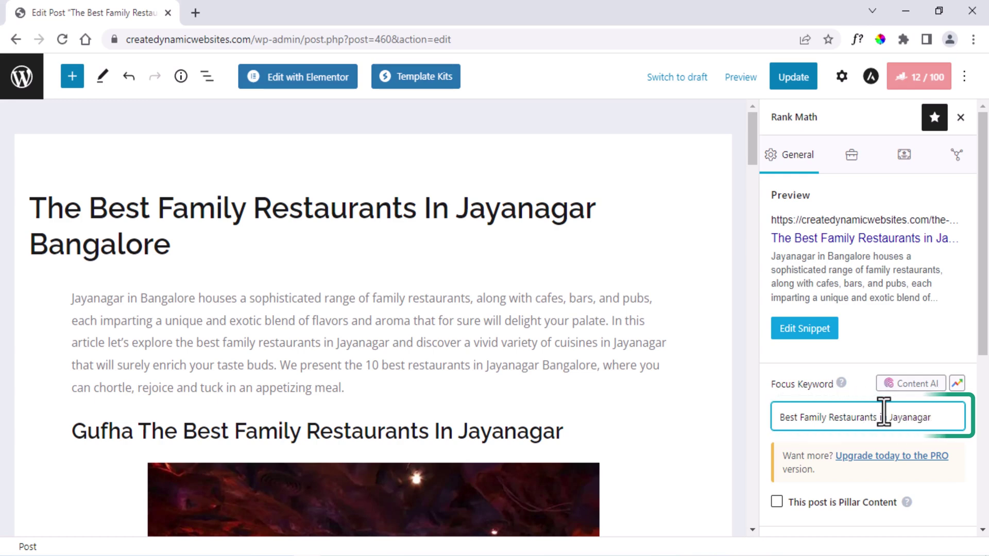
{"action": "key", "text": "Return"}
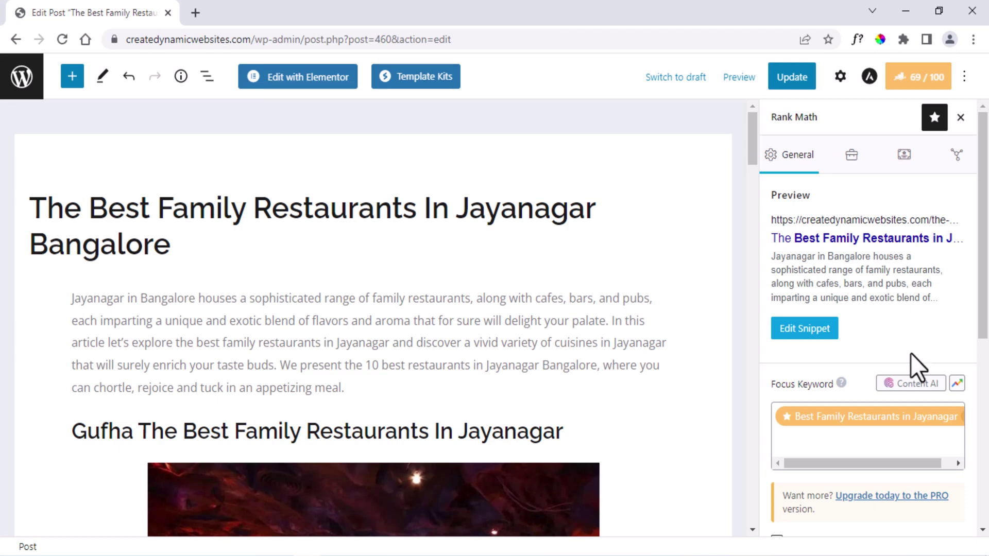
Set snippet title 'The Best Family Restaurants in Jayanagar Bangalore' and begin the description 'Bangalore houses a sophisticated range…'.
{"action": "left_click", "coordinate": [814, 336]}
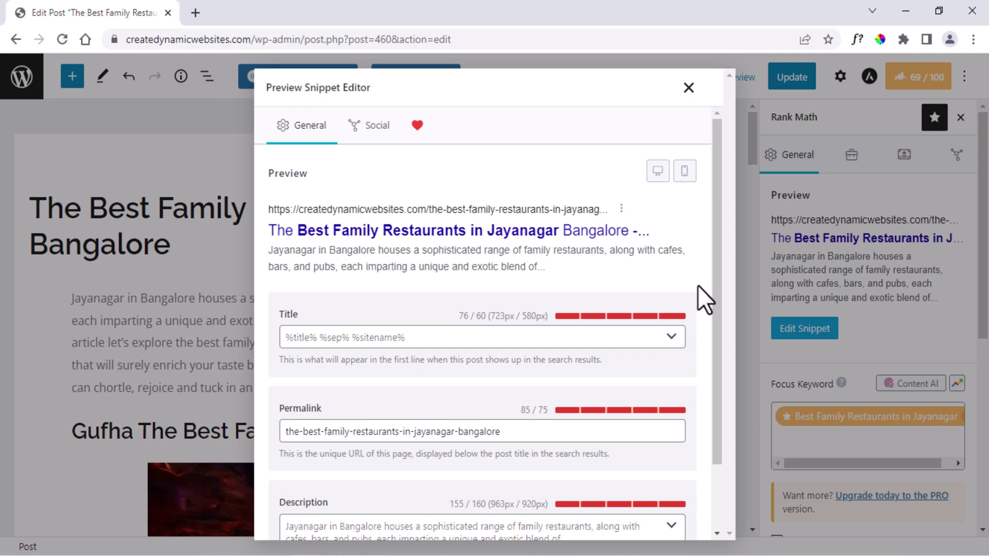
{"action": "scroll", "coordinate": [697, 285], "scroll_direction": "down", "scroll_amount": 2}
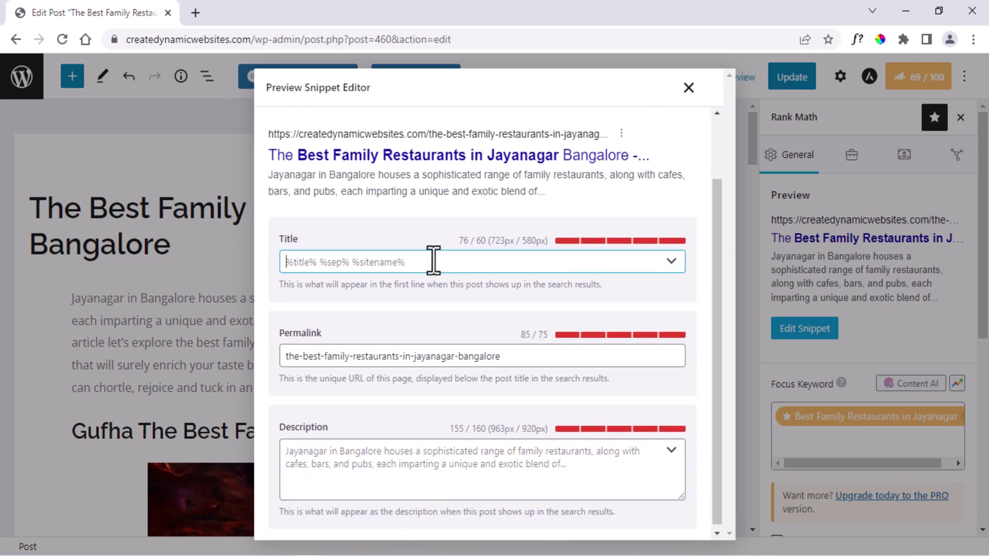
{"action": "left_click", "coordinate": [461, 260]}
{"action": "type", "text": "The Best Family Restaurants"}
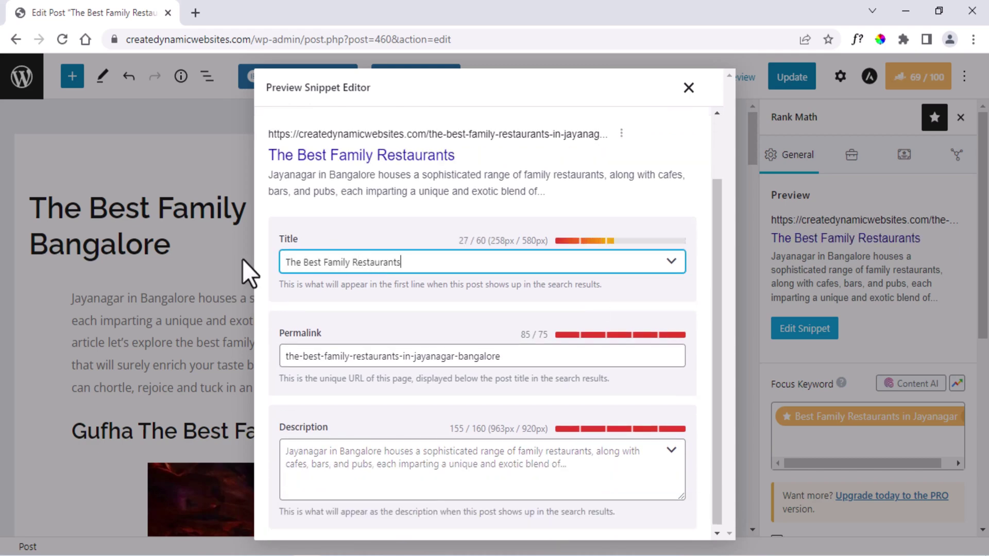
{"action": "type", "text": " in Jayanagar Bangalore"}
{"action": "left_click", "coordinate": [453, 452]}
{"action": "type", "text": "Bangalore hou"}
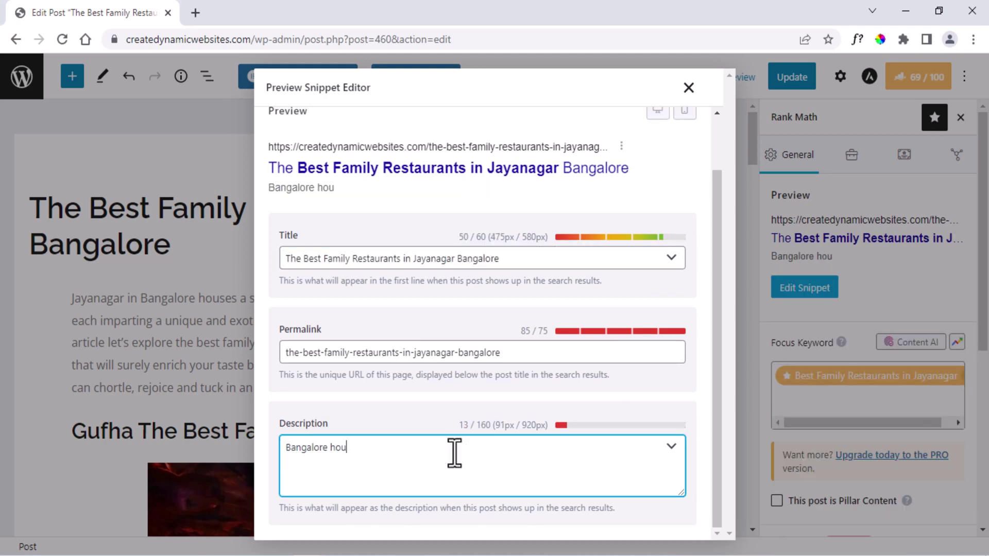
{"action": "type", "text": "ses a sophisticated range of The Best Family Restaurants "}
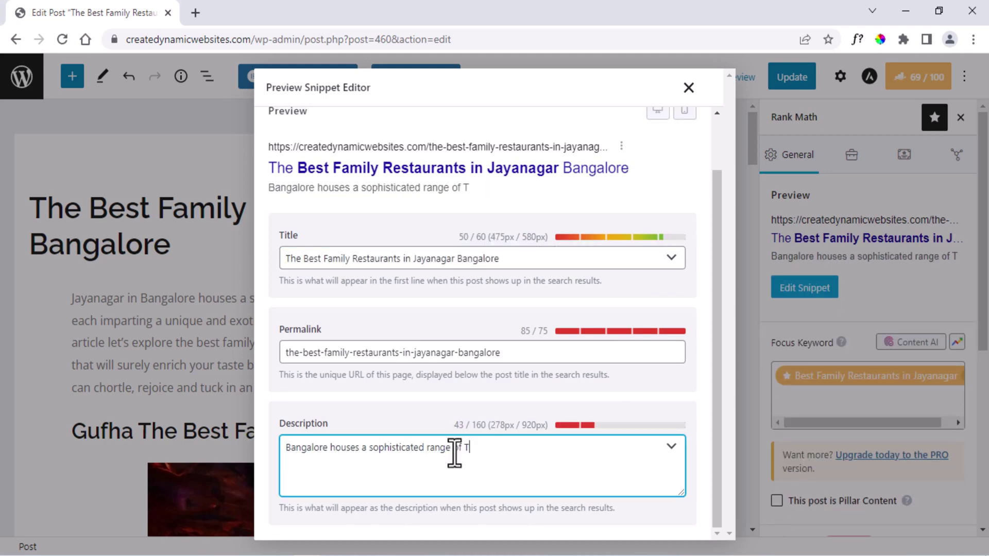
{"action": "type", "text": "in Jayanagar, along with cafes, bars and pubs"}
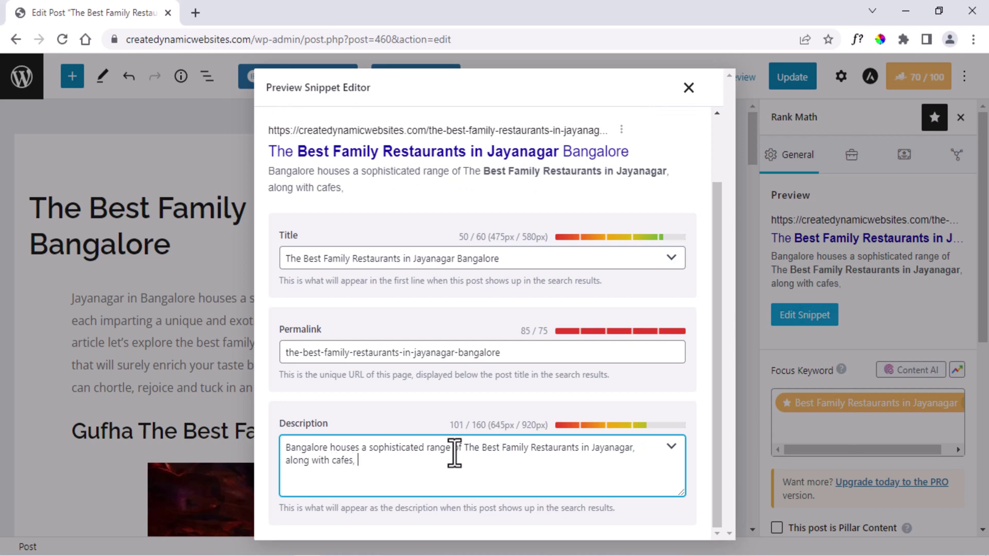
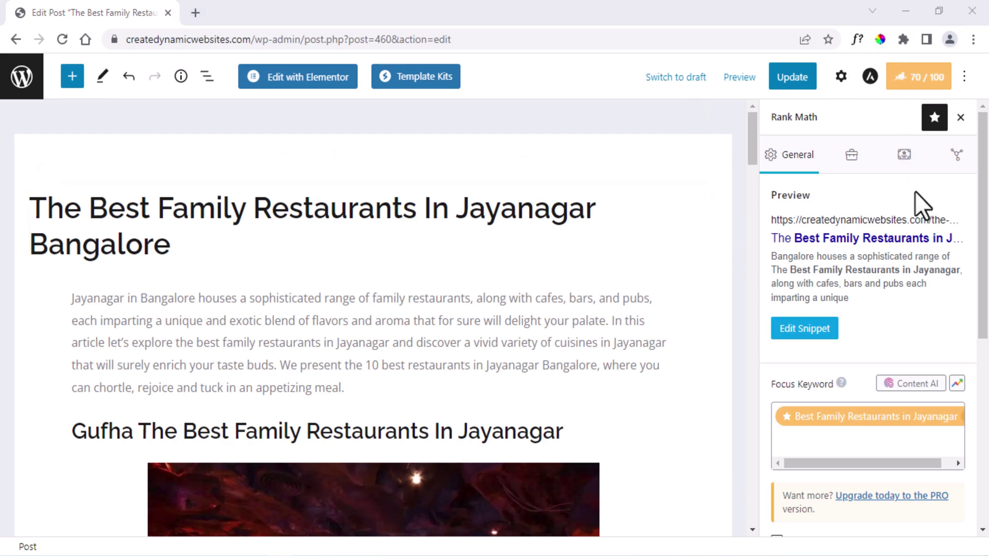
Set the Gufha photo's Block alt text to 'Gufha The Best Family Restaurants in Jayanagar'.
{"action": "left_click", "coordinate": [840, 78]}
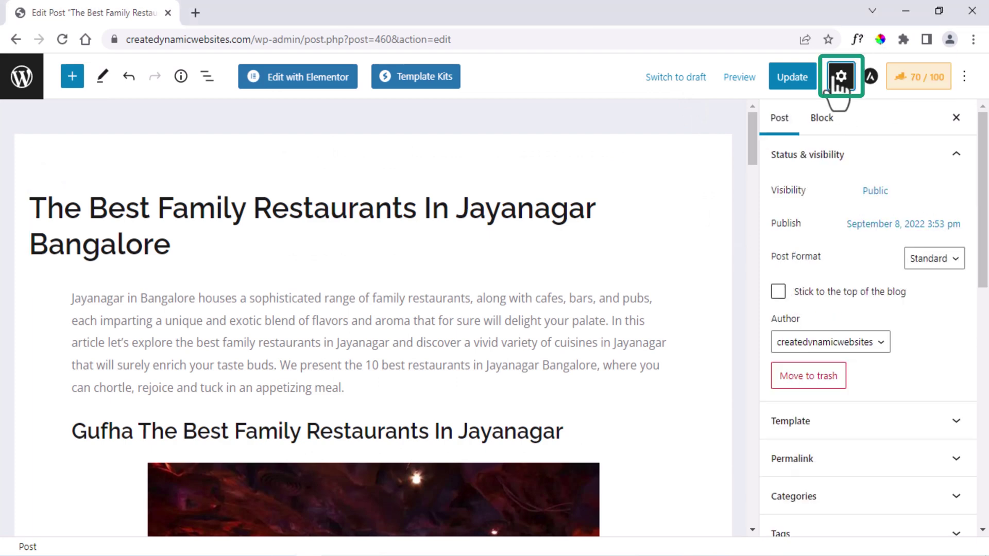
{"action": "scroll", "coordinate": [587, 357], "scroll_direction": "down", "scroll_amount": 4}
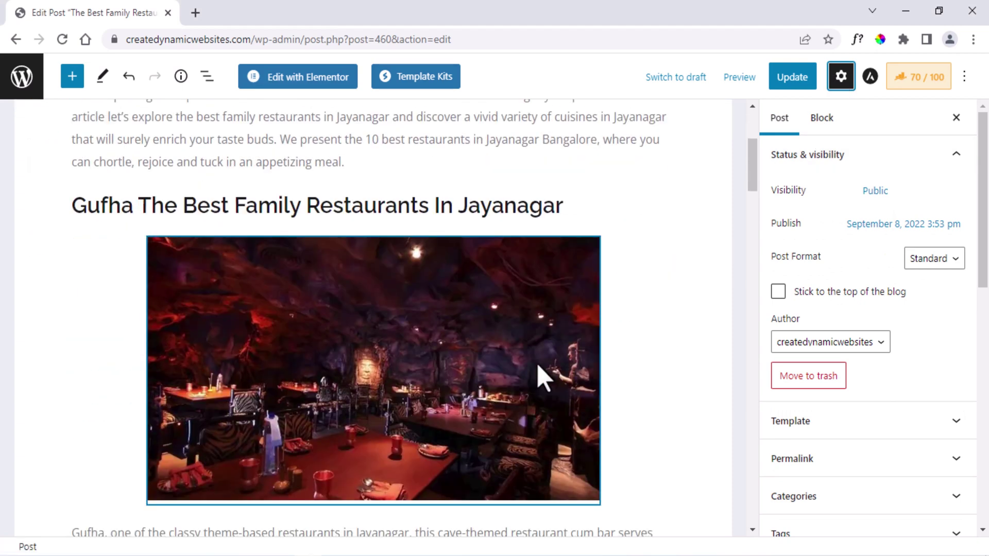
{"action": "left_click", "coordinate": [507, 369]}
{"action": "left_click", "coordinate": [845, 397]}
{"action": "type", "text": "Gufha The "}
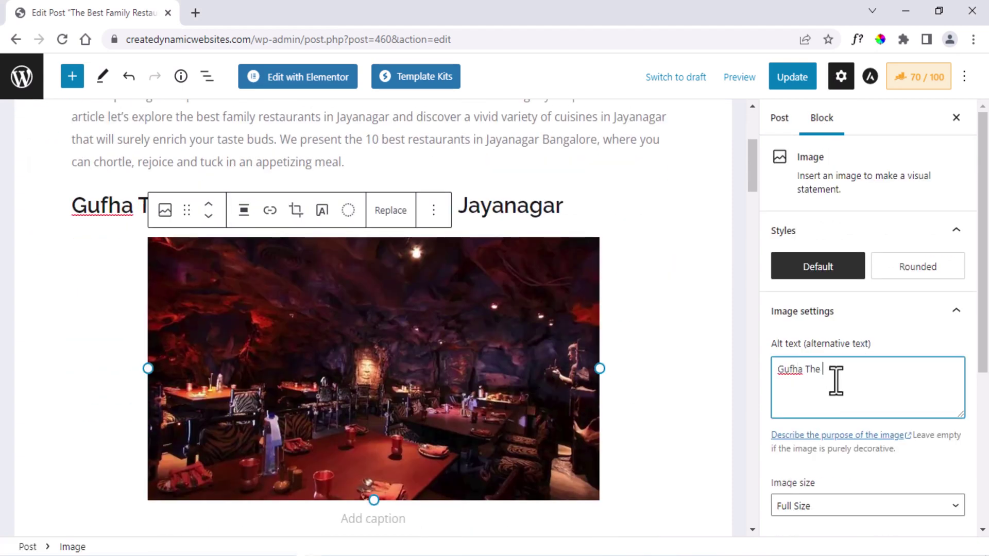
{"action": "type", "text": "Best Family Restaurantss in Jayanagar"}
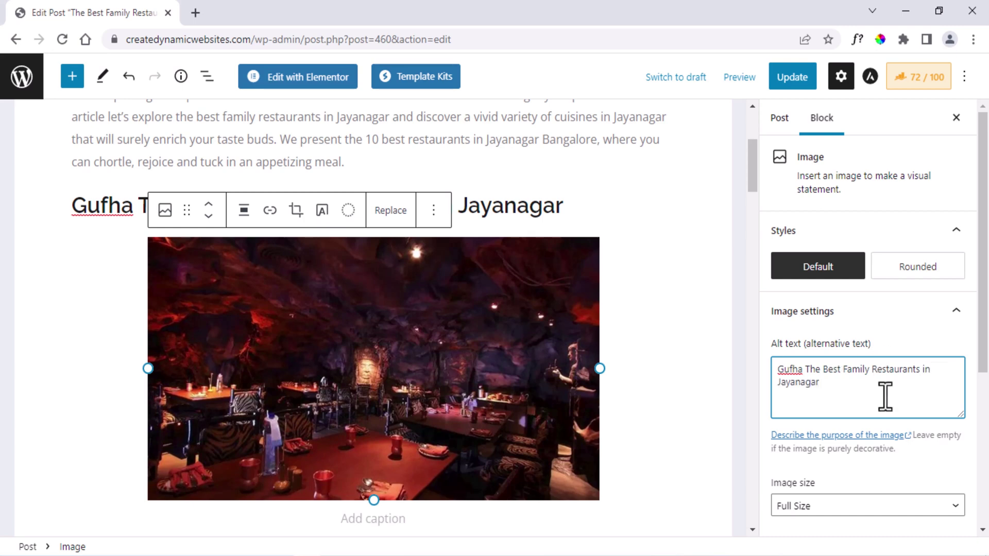
{"action": "left_click", "coordinate": [710, 388]}
{"action": "scroll", "coordinate": [710, 387], "scroll_direction": "up", "scroll_amount": 1}
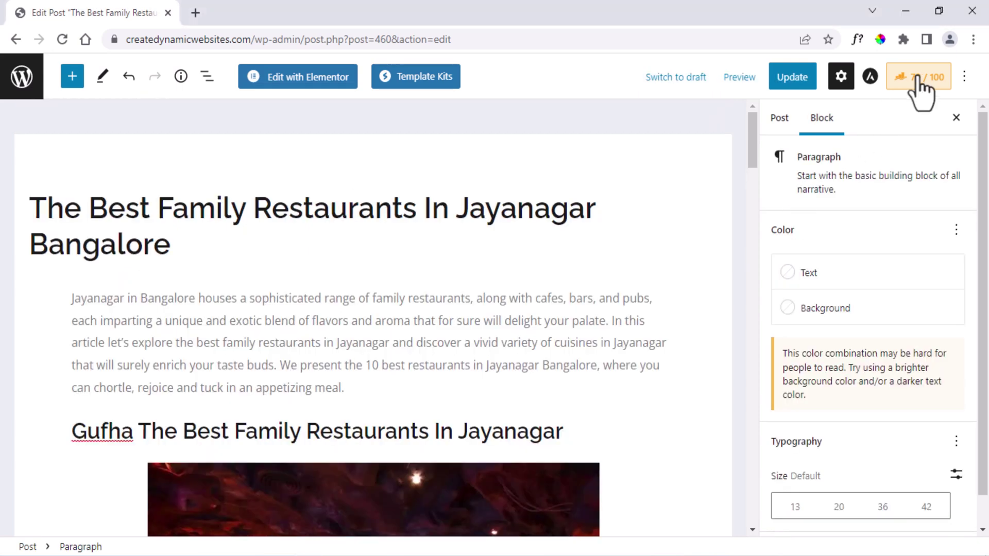
Check the content-length warning in the Rank Math SEO analysis.
{"action": "left_click", "coordinate": [917, 80]}
{"action": "scroll", "coordinate": [927, 226], "scroll_direction": "down", "scroll_amount": 3}
{"action": "scroll", "coordinate": [927, 227], "scroll_direction": "down", "scroll_amount": 4}
{"action": "left_click_drag", "start_coordinate": [850, 384], "coordinate": [834, 383]}
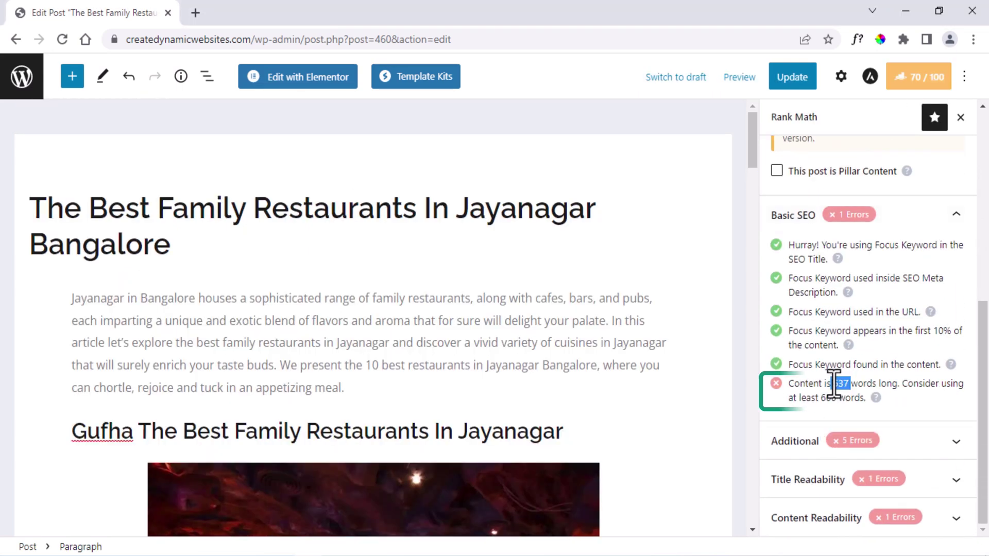
{"action": "left_click", "coordinate": [843, 389]}
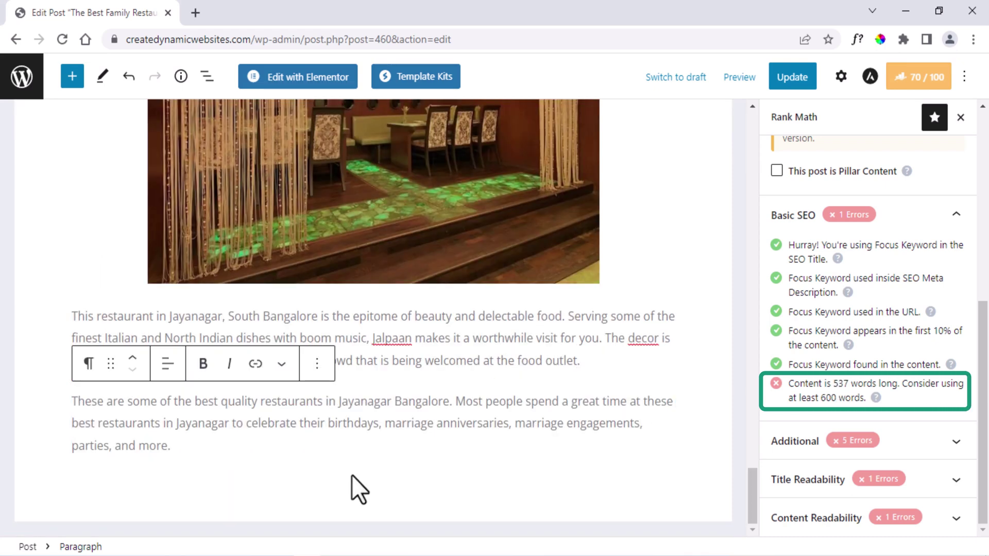
Paste two closing paragraphs about Bangalore at the end of the post, reaching 609 words.
{"action": "left_click", "coordinate": [246, 481]}
{"action": "left_click", "coordinate": [246, 482]}
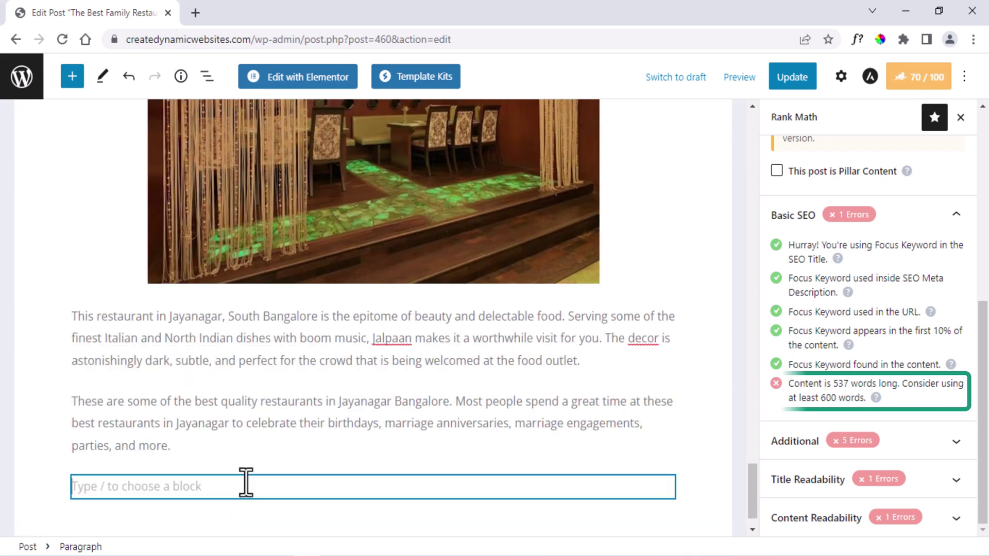
{"action": "type", "text": "Not only in Jayanagar, but there are also many other places in Bangalore you can see the best restaurants like Indiranagar, JP Nagar, Marathahalli, Kalyan Nagar, Whitefield, and more. Bangalore houses not only the best family restaurants but also carries many Pubs, Marriage halls, Tech Parks, Temples, Clubs, Resorts, and more. Are you feeling excited? if you haven't visited Bangalore, Then it's time to pack your bags and book the tickets. Enjoy!..."}
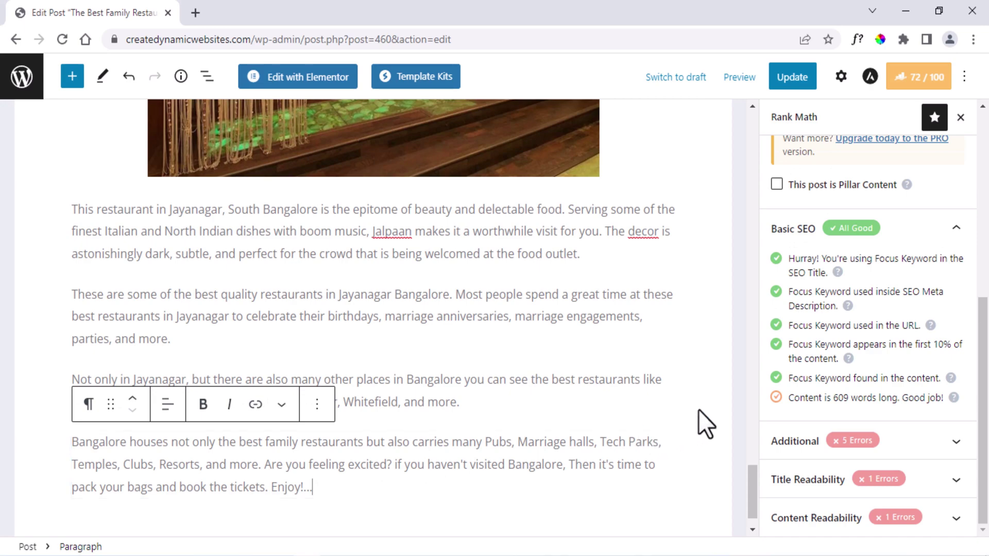
{"action": "left_click", "coordinate": [699, 409]}
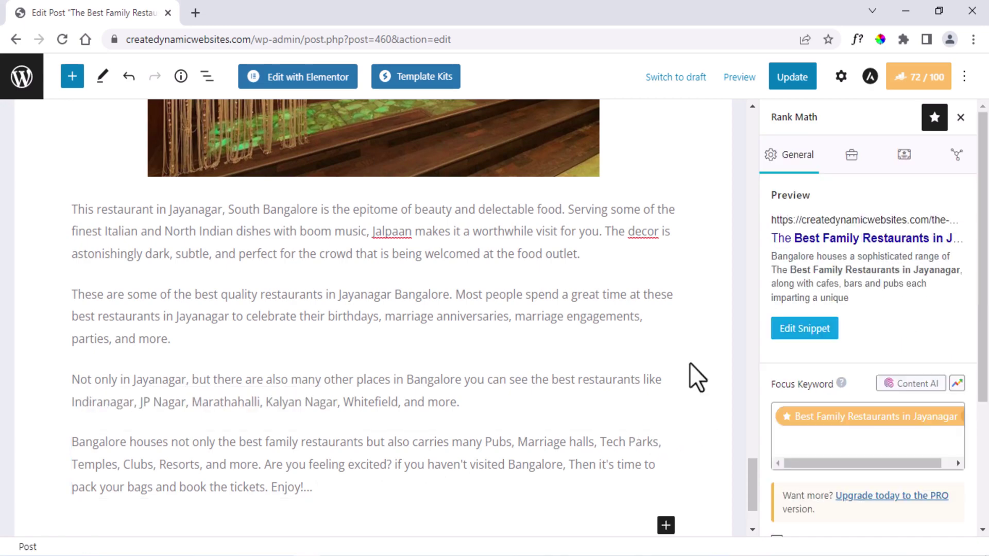
{"action": "key", "text": "ctrl+Home"}
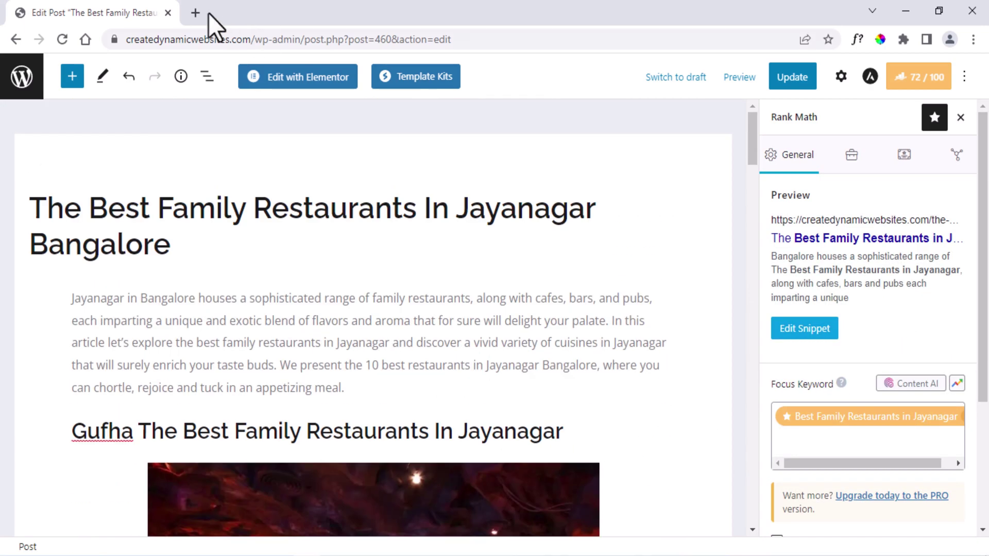
Google 'gufha' in a new tab and copy Gufha Restaurant, Jayanagar's website link.
{"action": "left_click", "coordinate": [195, 12]}
{"action": "type", "text": "gufha"}
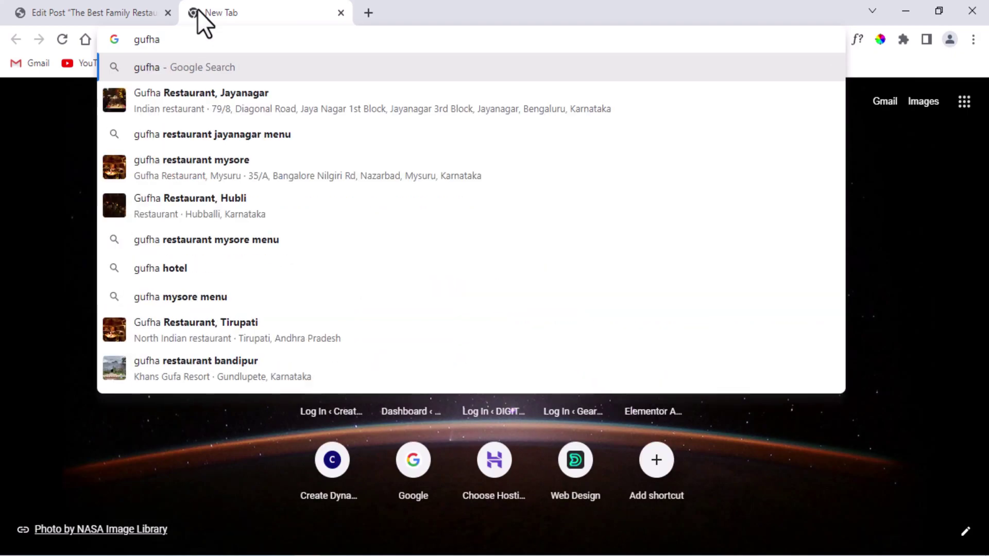
{"action": "key", "text": "Return"}
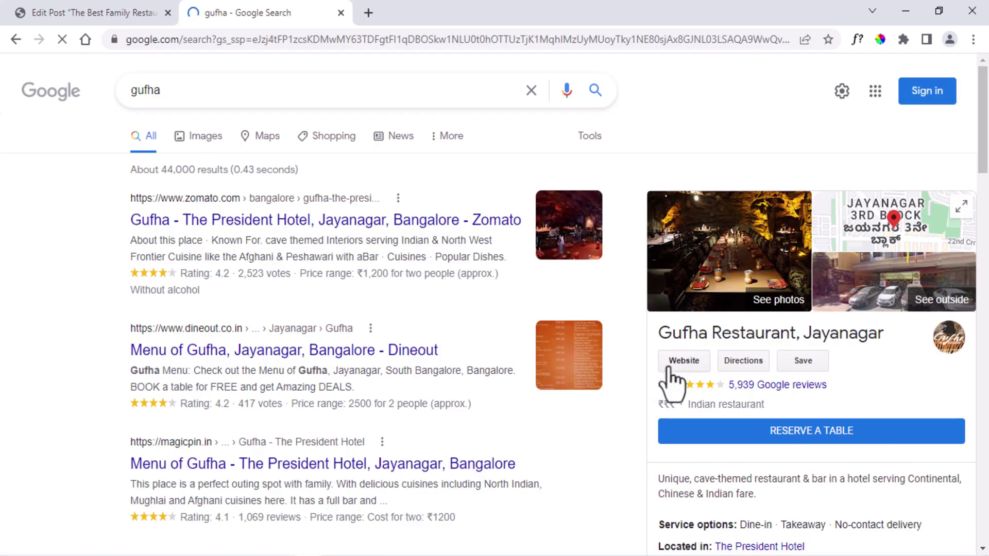
{"action": "right_click", "coordinate": [677, 362]}
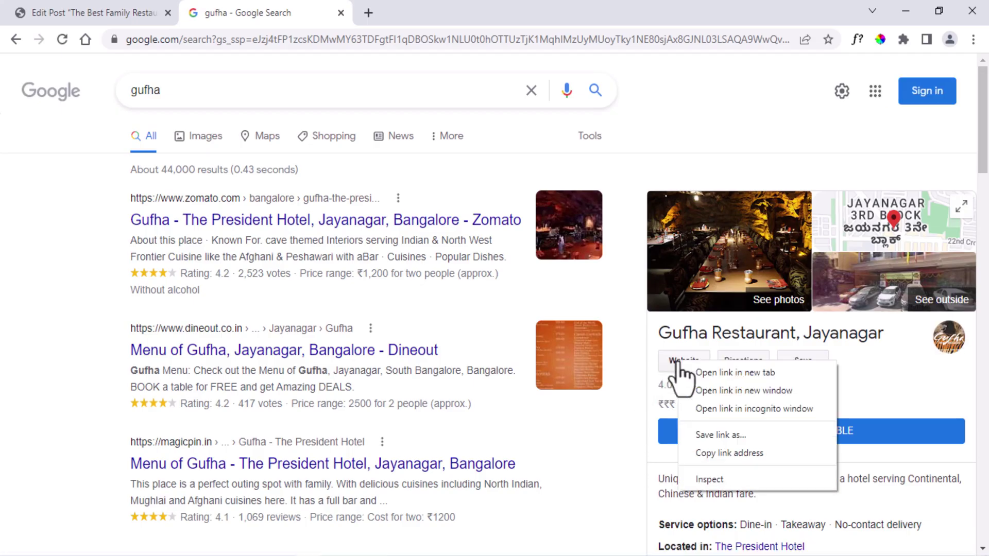
{"action": "left_click", "coordinate": [701, 452]}
{"action": "left_click", "coordinate": [103, 11]}
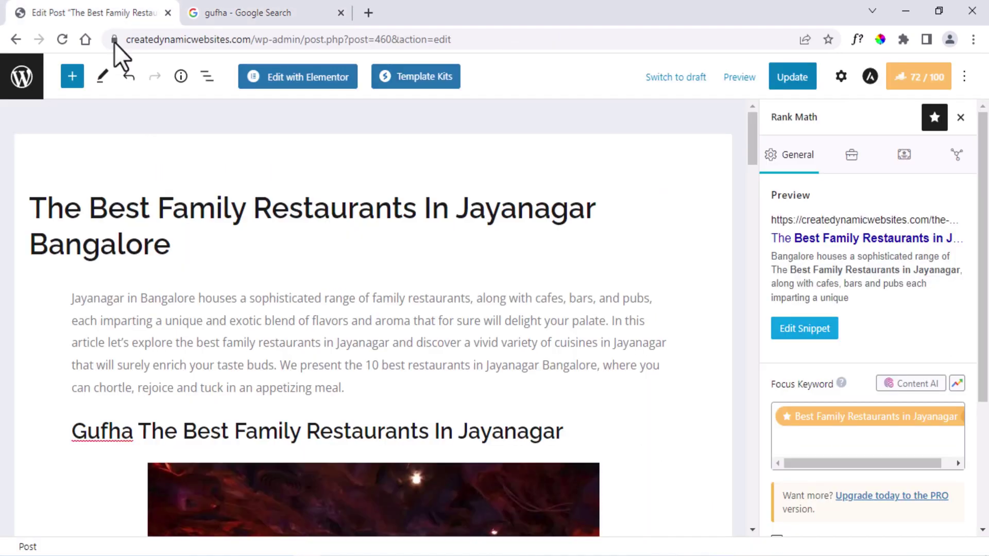
Link 'Gufha' in the description paragraph to the copied restaurant website, then update the post.
{"action": "left_click", "coordinate": [201, 360]}
{"action": "scroll", "coordinate": [201, 363], "scroll_direction": "down", "scroll_amount": 5}
{"action": "left_click", "coordinate": [122, 382]}
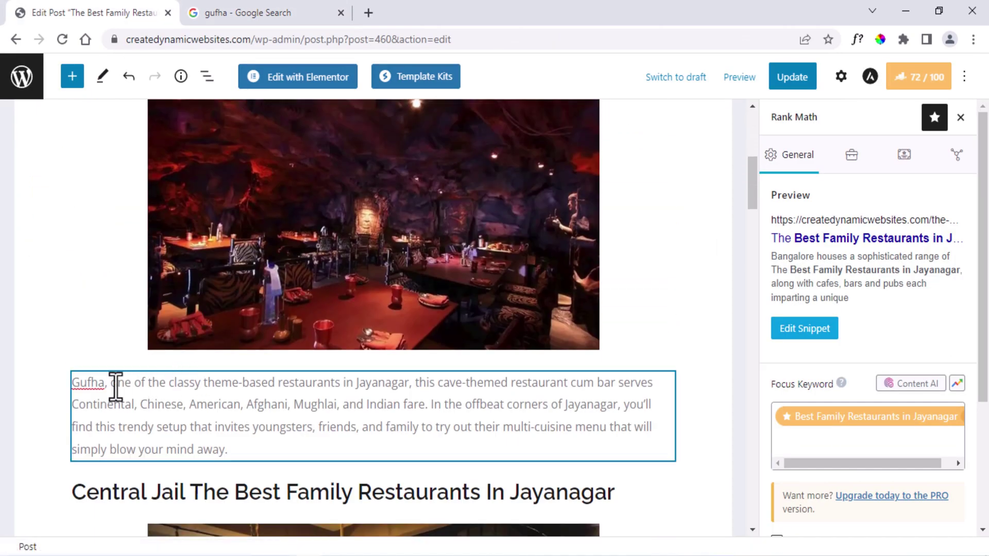
{"action": "left_click_drag", "start_coordinate": [105, 383], "coordinate": [71, 384]}
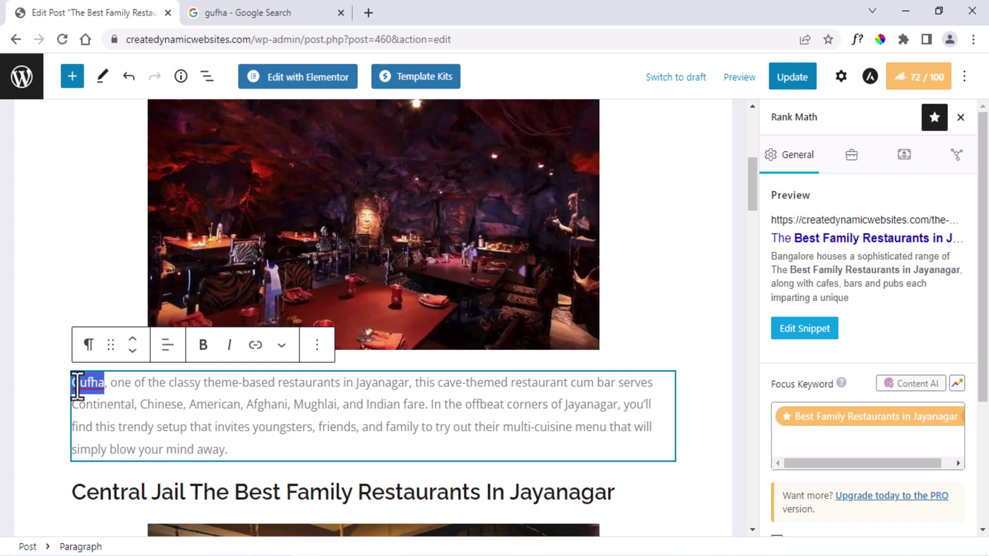
{"action": "left_click", "coordinate": [254, 345]}
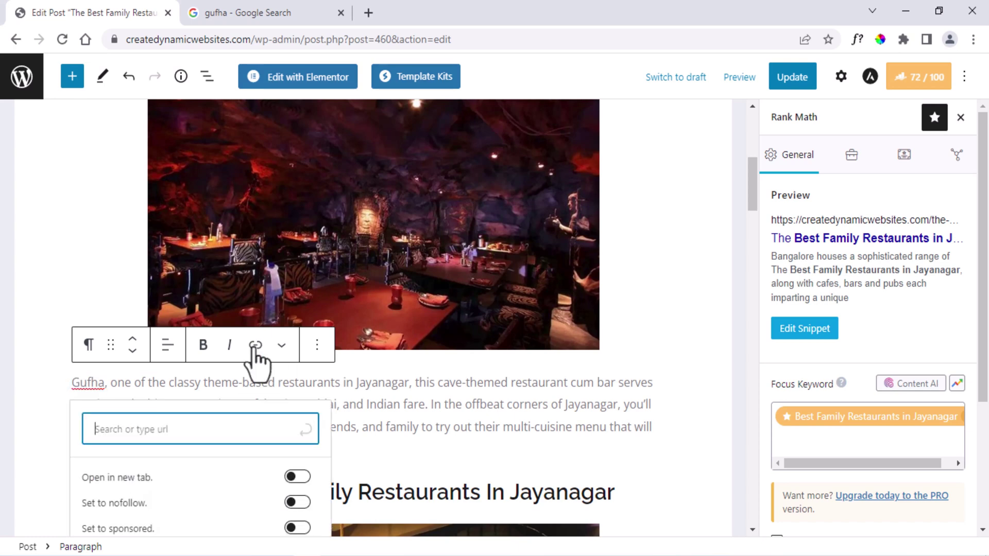
{"action": "right_click", "coordinate": [200, 429]}
{"action": "left_click", "coordinate": [231, 327]}
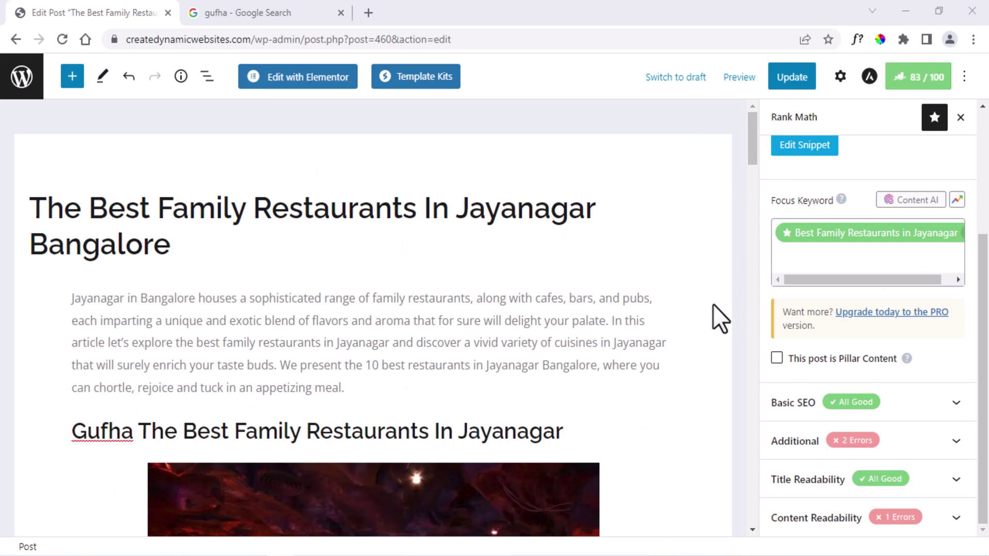
{"action": "left_click", "coordinate": [790, 79]}
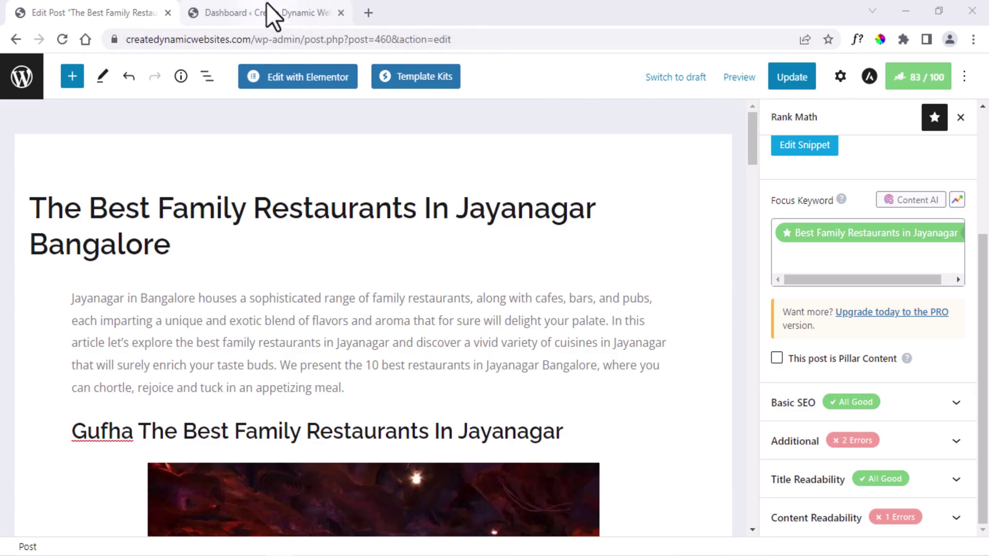
Switch to the browser tab with the WordPress admin Dashboard.
{"action": "left_click", "coordinate": [269, 13]}
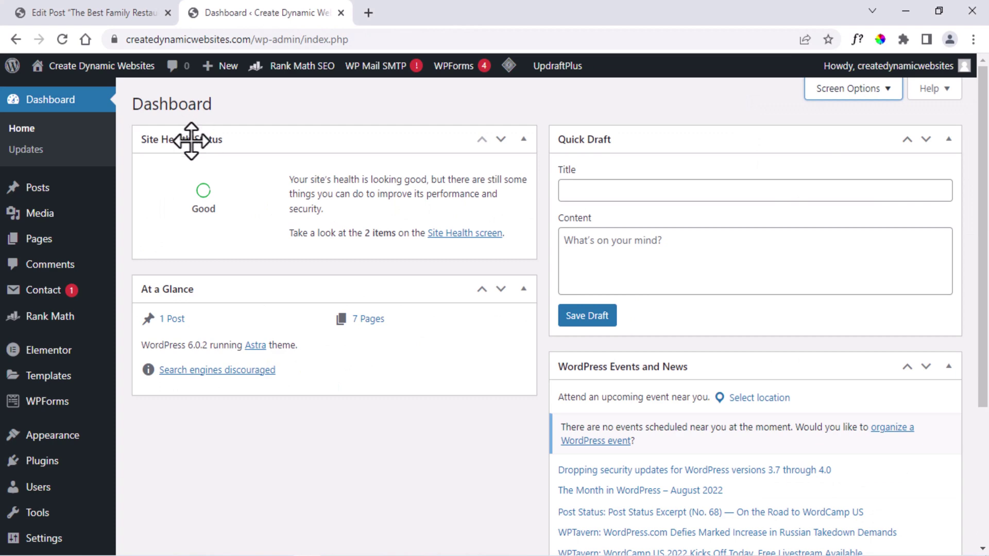
Search the plugin directory for 'Google Site Kit', then install and activate Site Kit by Google.
{"action": "mouse_move", "coordinate": [43, 466]}
{"action": "left_click", "coordinate": [145, 486]}
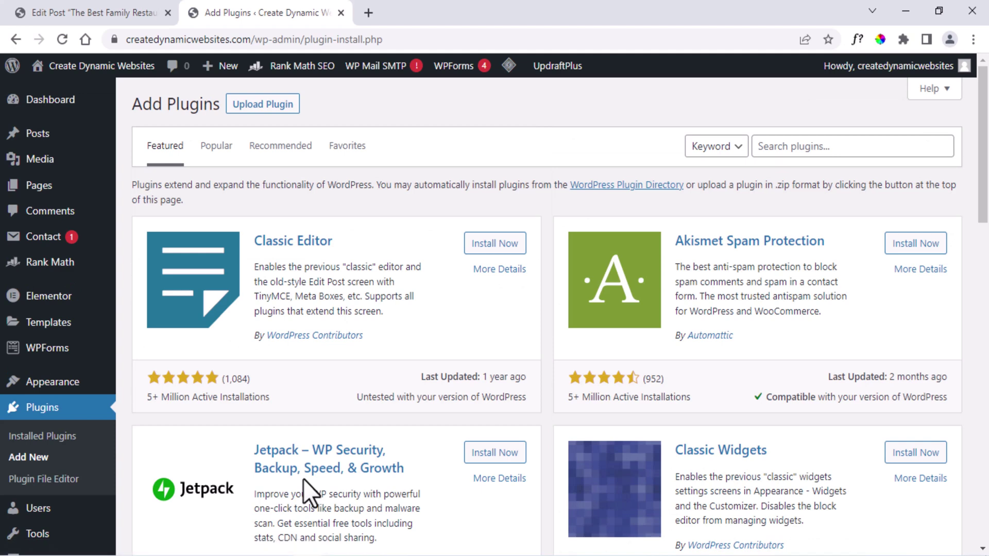
{"action": "left_click", "coordinate": [768, 146]}
{"action": "type", "text": "Google Site Kit"}
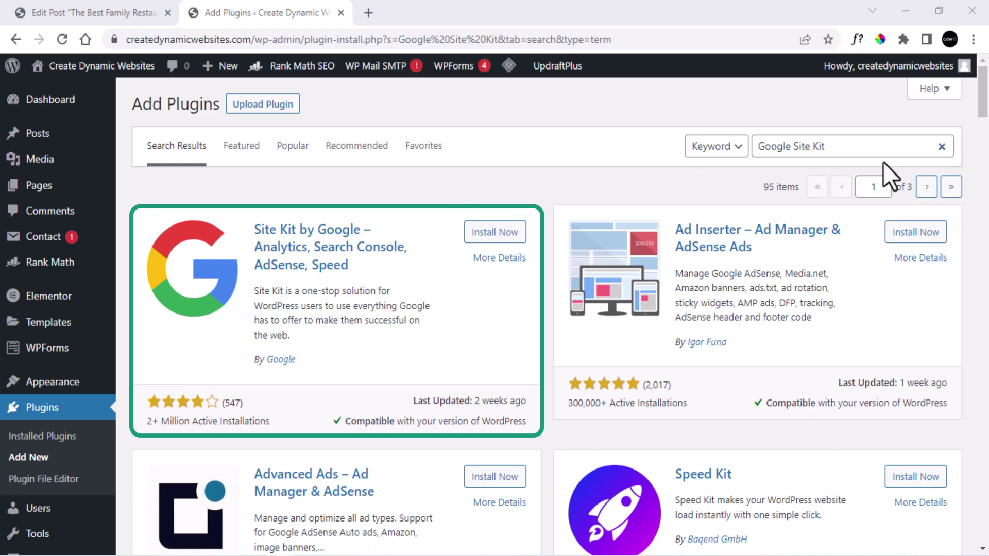
{"action": "left_click", "coordinate": [507, 231]}
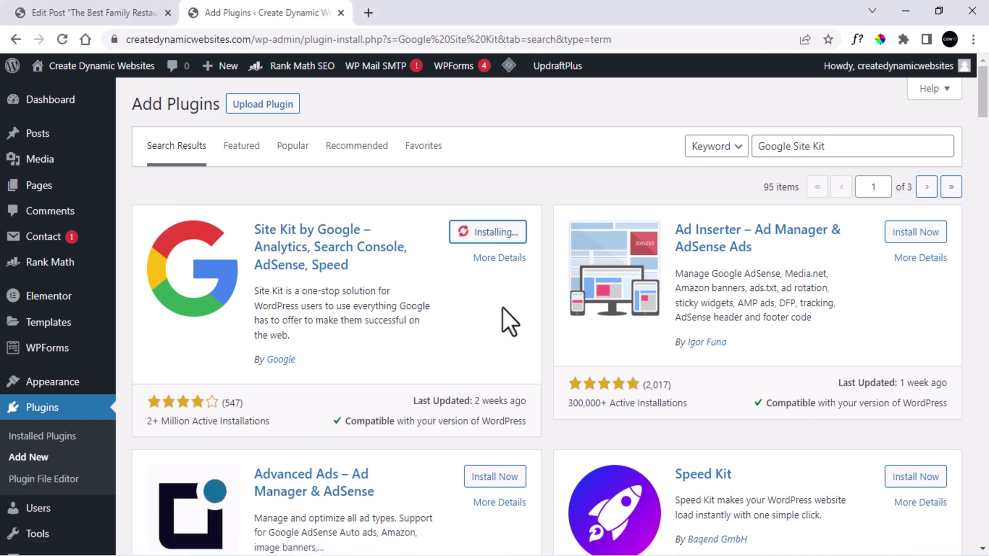
{"action": "left_click", "coordinate": [502, 236]}
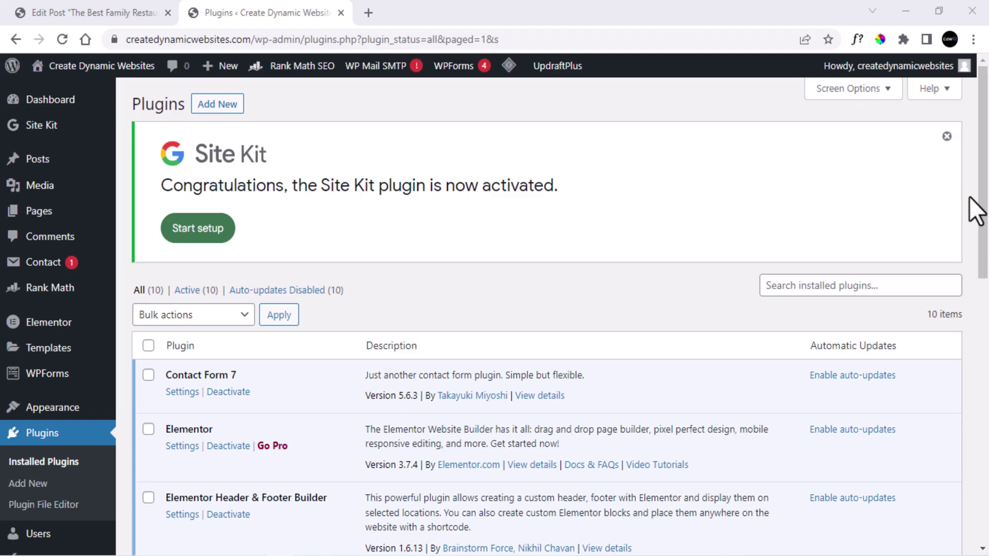
Start the Site Kit setup and sign in with a different Google account.
{"action": "left_click", "coordinate": [202, 232]}
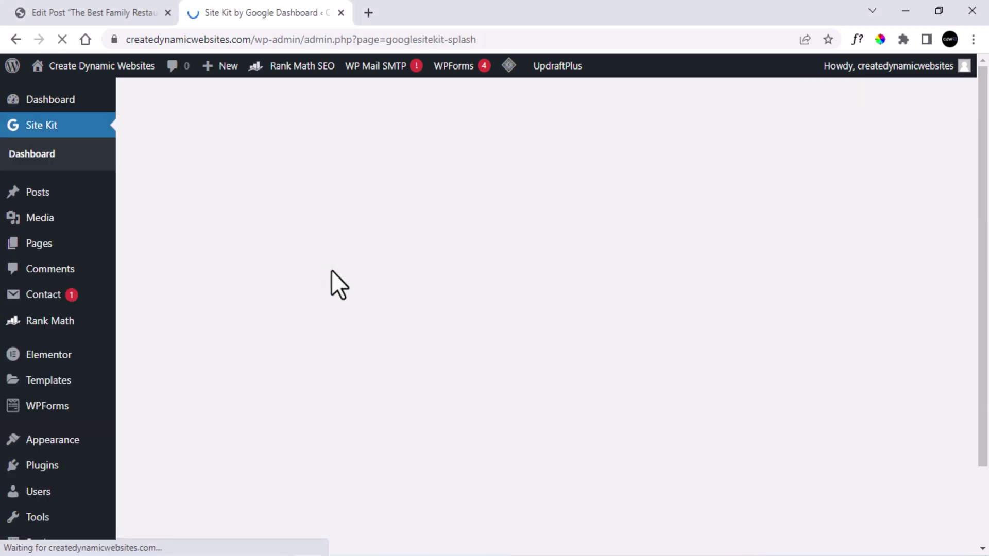
{"action": "scroll", "coordinate": [333, 278], "scroll_direction": "down", "scroll_amount": 3}
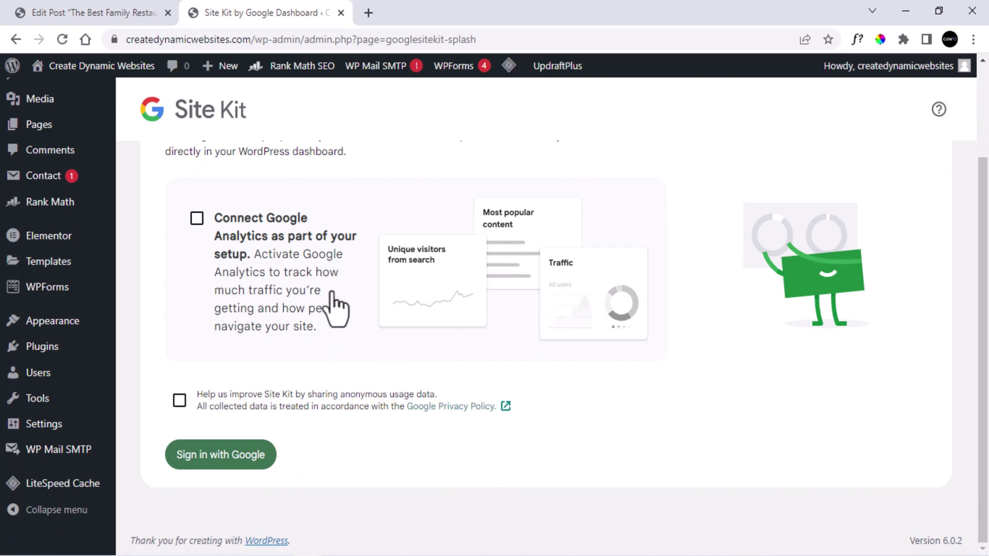
{"action": "left_click", "coordinate": [268, 454]}
{"action": "left_click", "coordinate": [455, 358]}
Sign in with the Google account's e-mail and password and grant Site Kit's requested permissions.
{"action": "left_click", "coordinate": [598, 366]}
{"action": "type", "text": "•••••••••"}
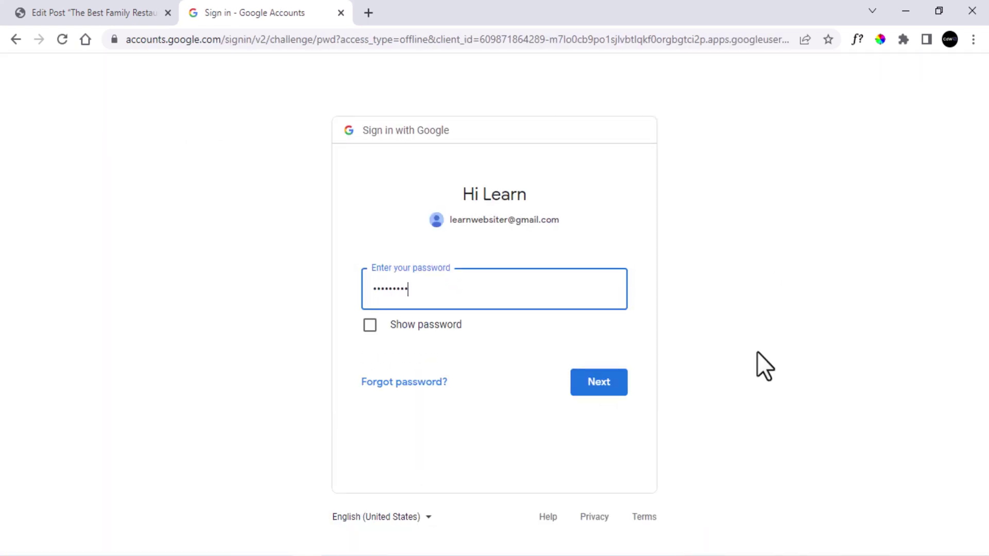
{"action": "key", "text": "Return"}
{"action": "left_click", "coordinate": [612, 454]}
{"action": "left_click", "coordinate": [613, 508]}
{"action": "scroll", "coordinate": [613, 391], "scroll_direction": "down", "scroll_amount": 5}
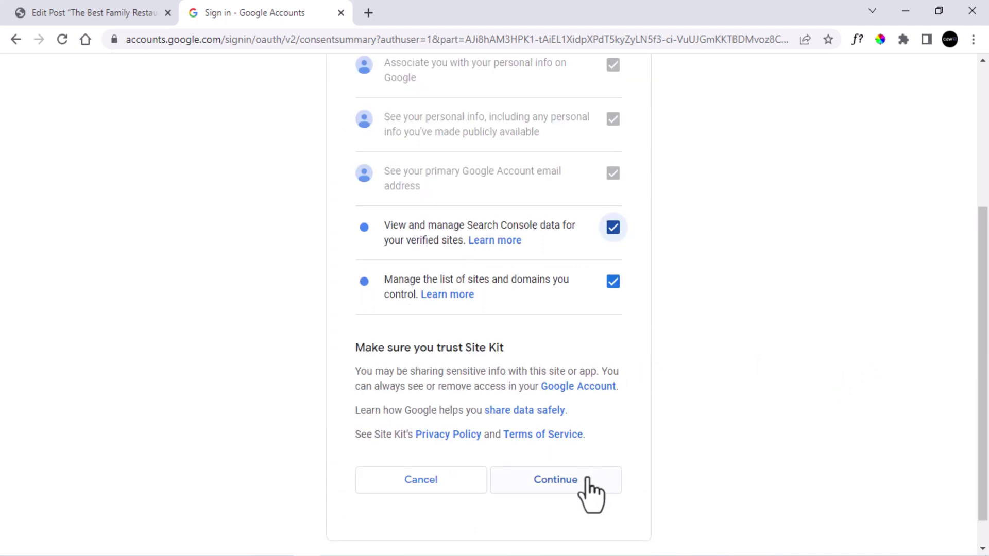
{"action": "left_click", "coordinate": [586, 480]}
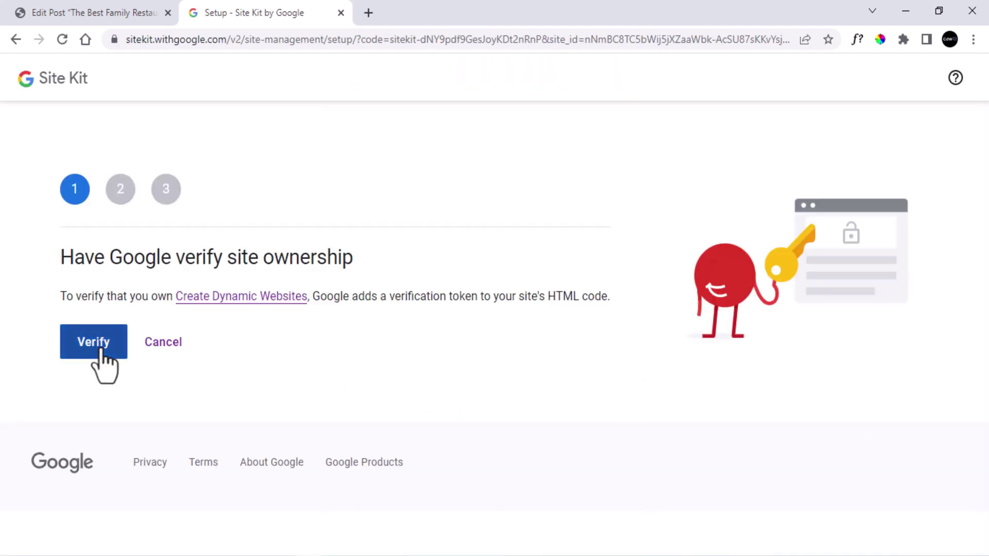
Verify site ownership, allow account access, set up Search Console, and open the Site Kit dashboard.
{"action": "left_click", "coordinate": [98, 345]}
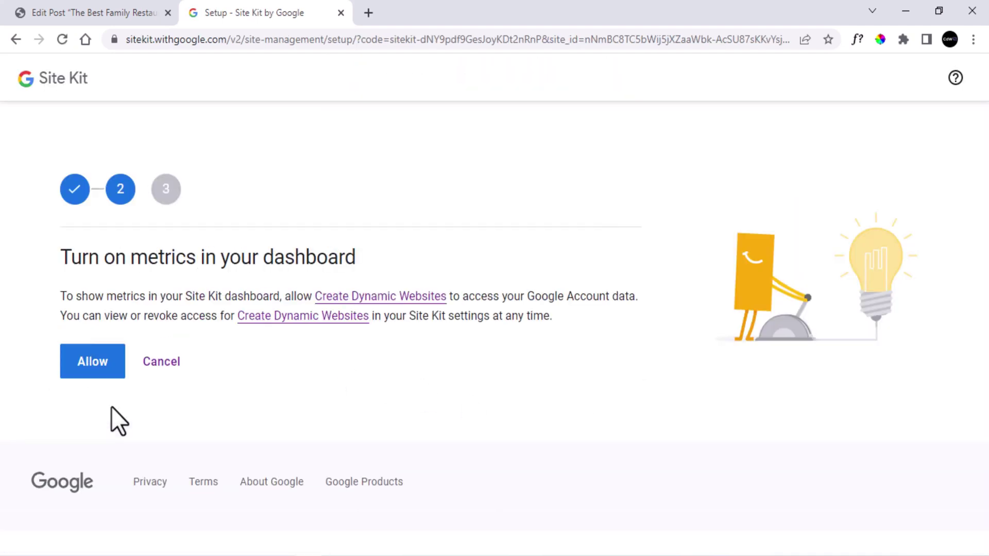
{"action": "left_click", "coordinate": [106, 363]}
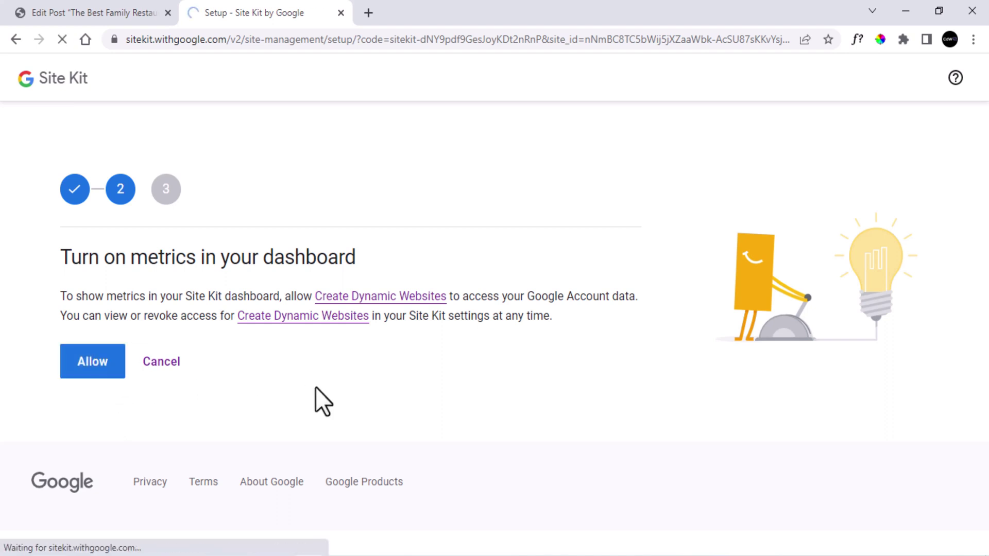
{"action": "left_click", "coordinate": [98, 370]}
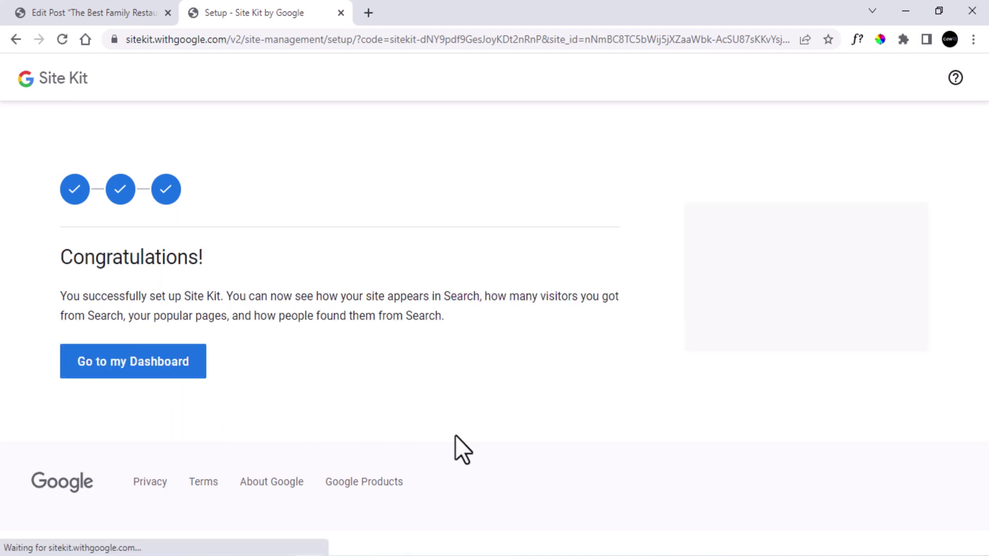
{"action": "left_click", "coordinate": [141, 374]}
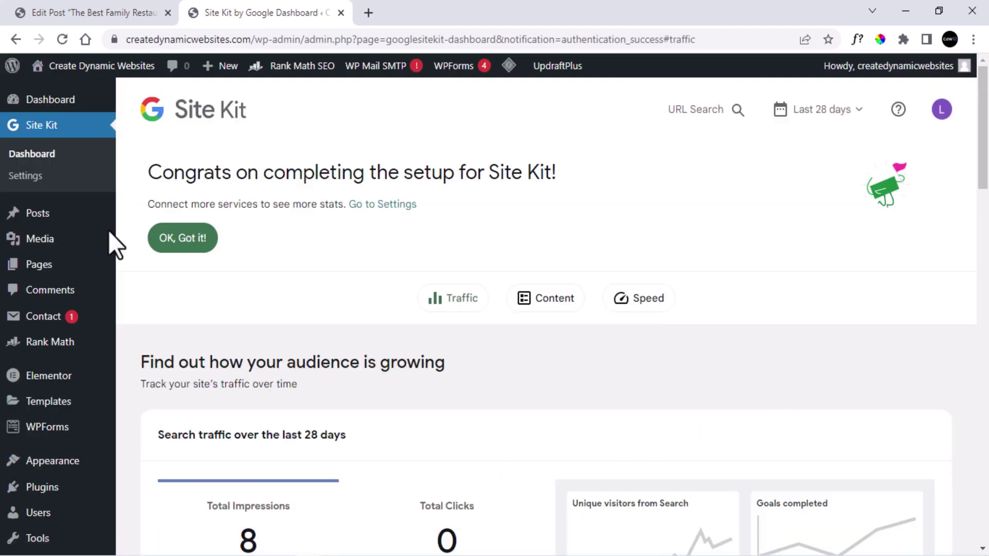
{"action": "left_click", "coordinate": [21, 176]}
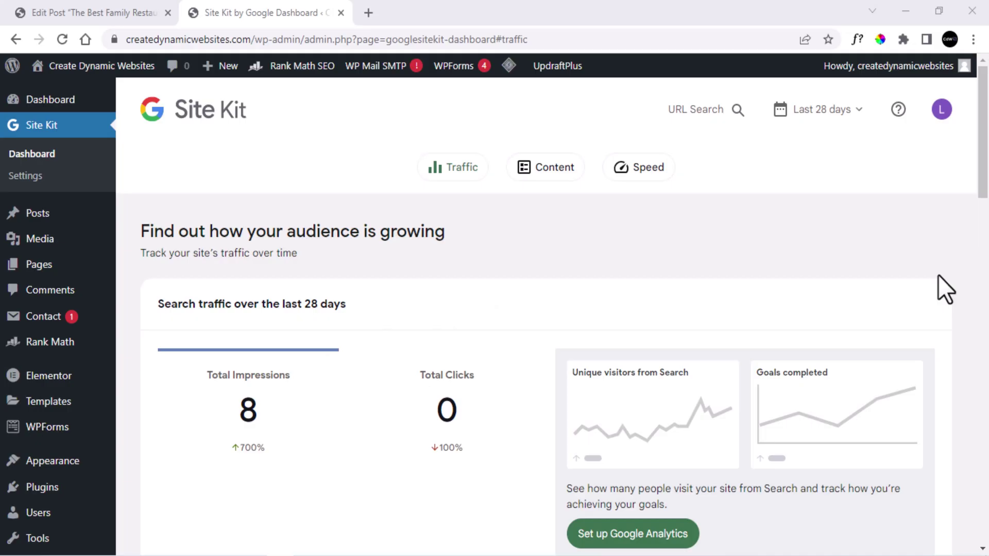
{"action": "mouse_move", "coordinate": [57, 342]}
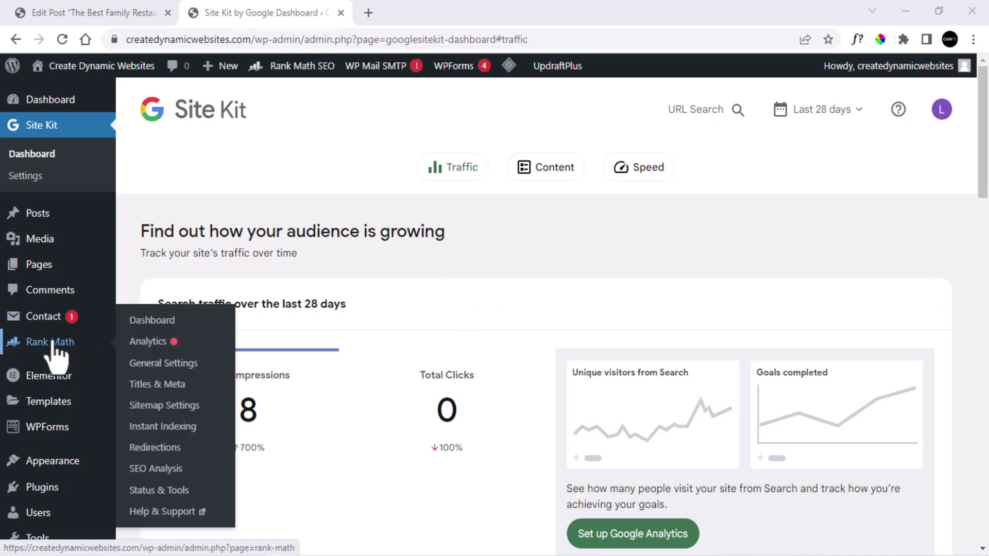
Open Rank Math's Sitemap Settings and view the 3-sitemap index in a new tab.
{"action": "left_click", "coordinate": [161, 406]}
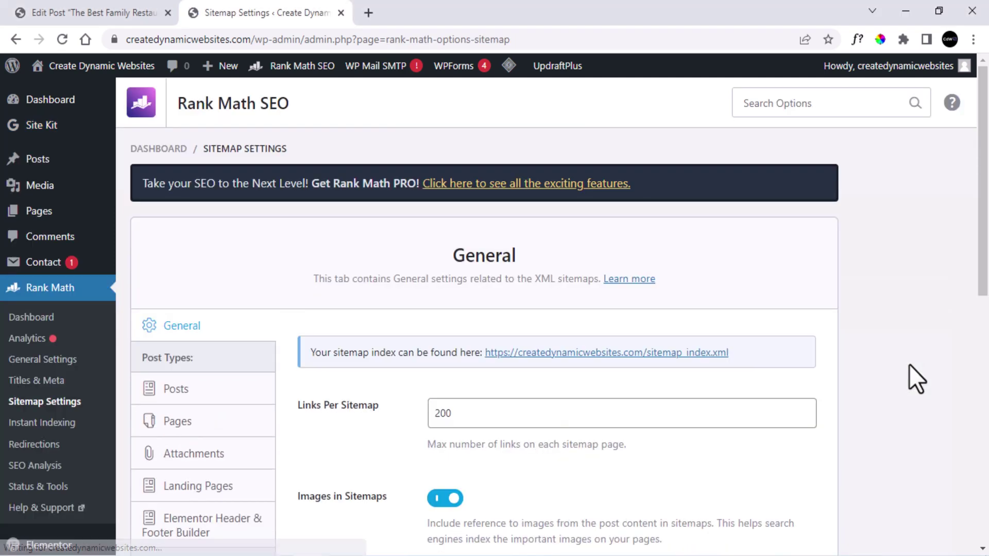
{"action": "scroll", "coordinate": [909, 365], "scroll_direction": "down", "scroll_amount": 2}
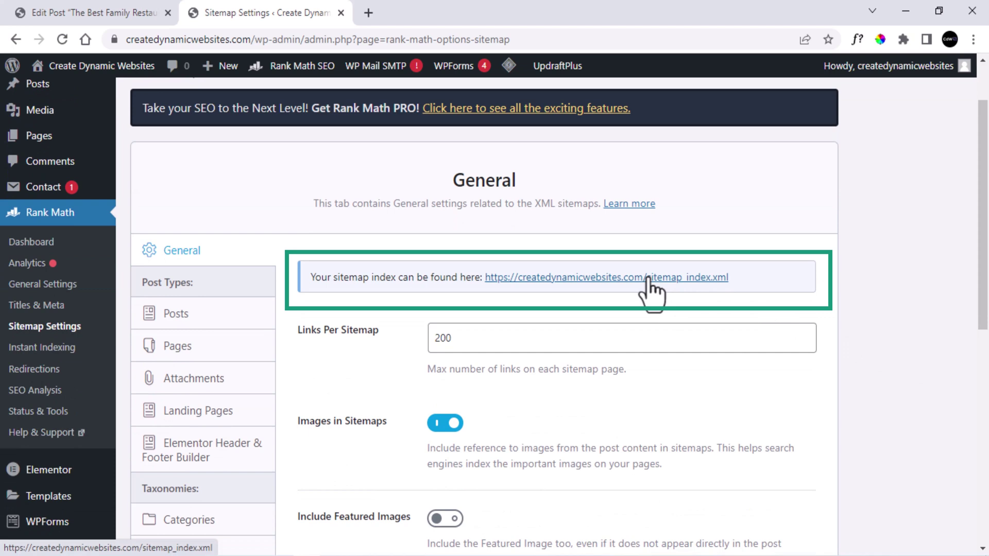
{"action": "left_click", "coordinate": [649, 278]}
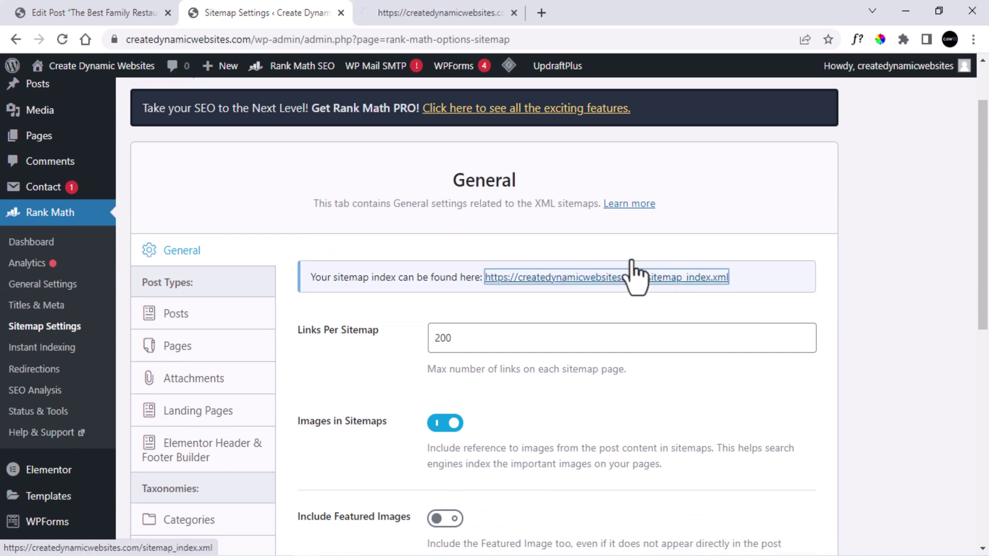
{"action": "left_click", "coordinate": [453, 6]}
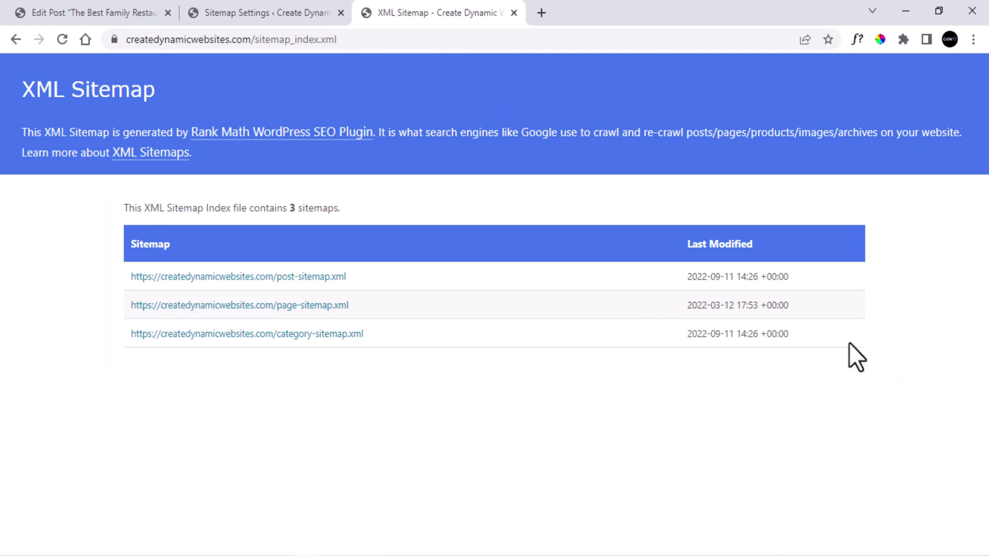
{"action": "left_click", "coordinate": [270, 6]}
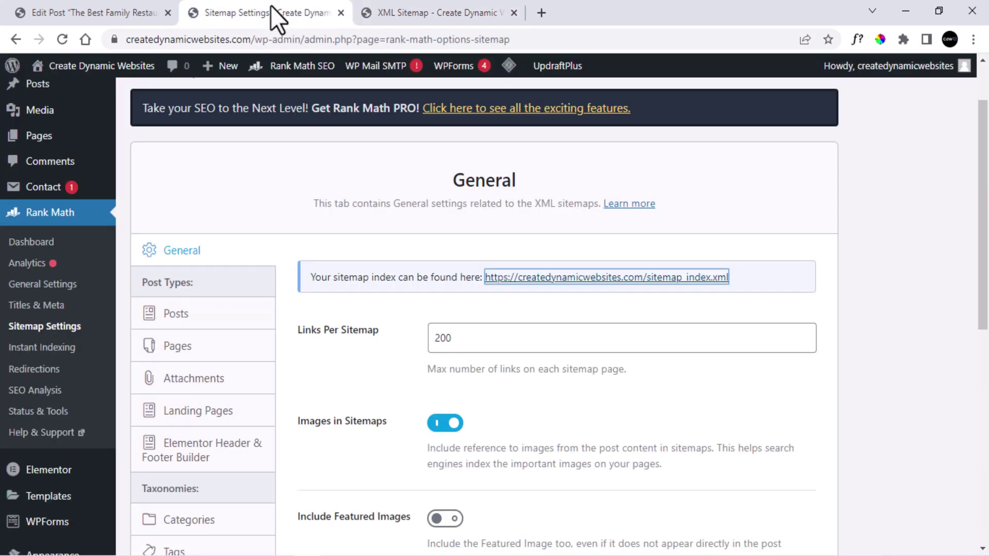
{"action": "mouse_move", "coordinate": [30, 113]}
{"action": "scroll", "coordinate": [31, 120], "scroll_direction": "up", "scroll_amount": 2}
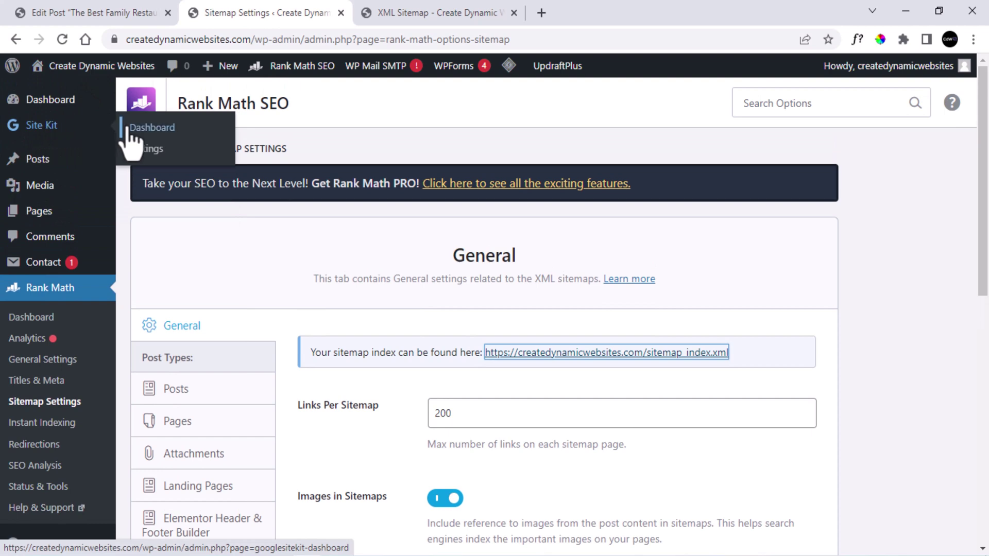
Open the site's Search Console Sitemaps report from the Site Kit dashboard, dismissing its tips.
{"action": "left_click", "coordinate": [57, 129]}
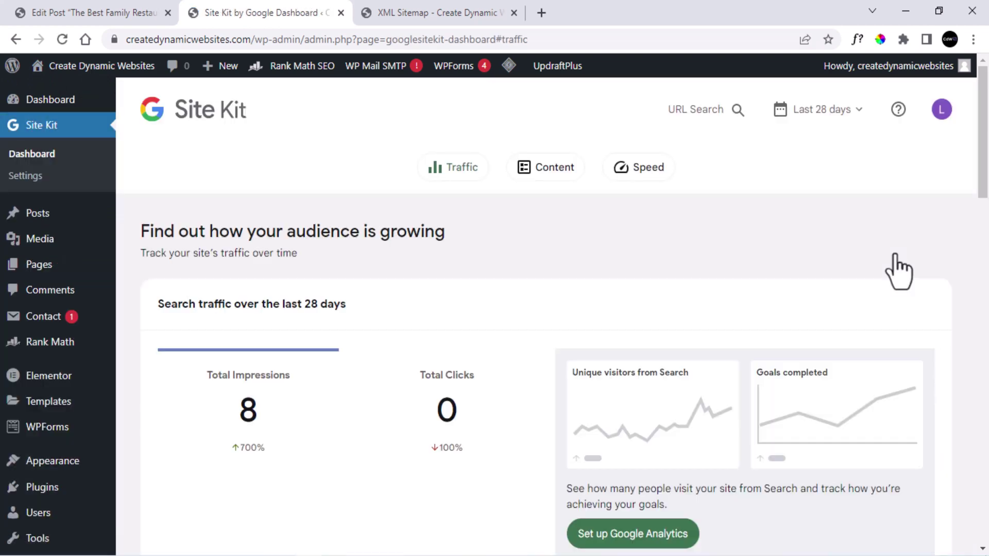
{"action": "scroll", "coordinate": [899, 272], "scroll_direction": "down", "scroll_amount": 5}
{"action": "left_click", "coordinate": [253, 299]}
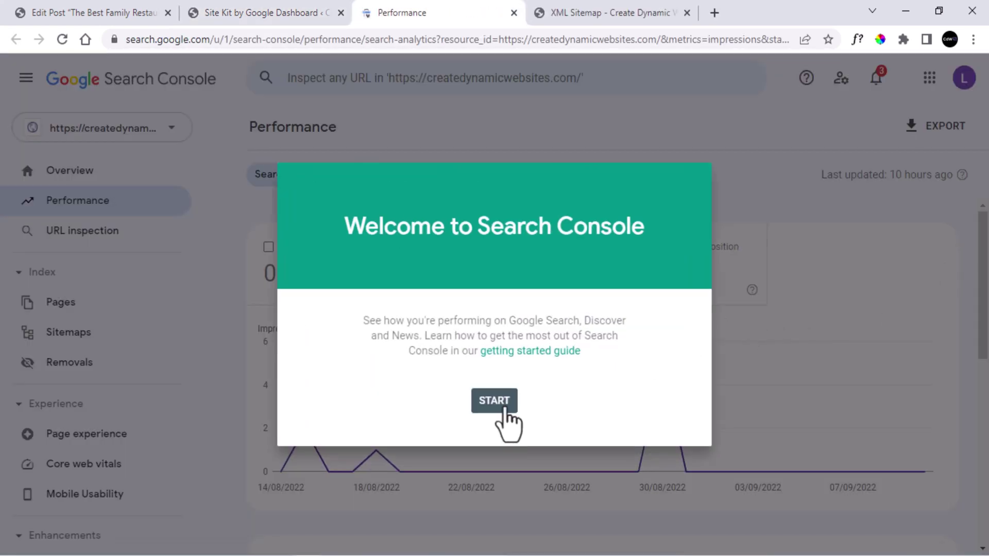
{"action": "left_click", "coordinate": [494, 402]}
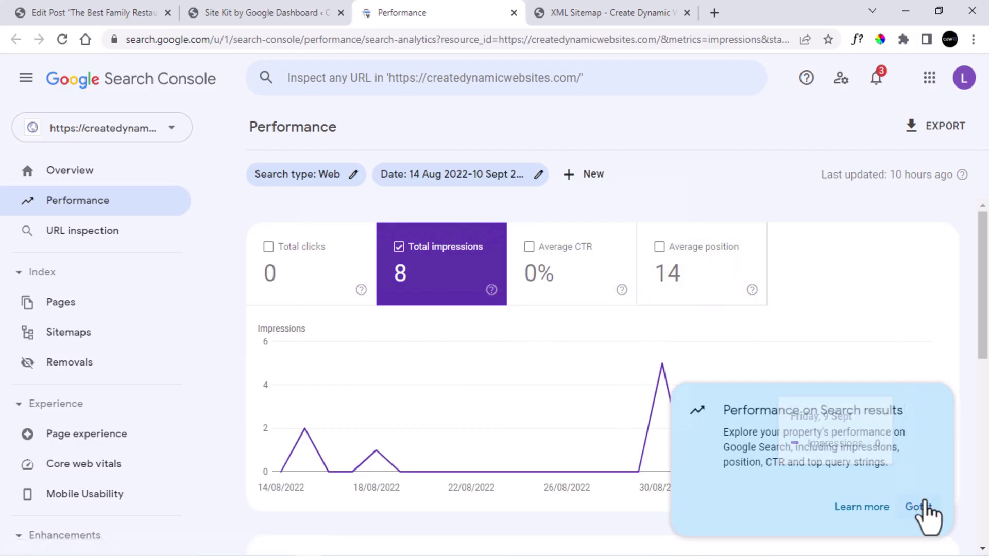
{"action": "left_click", "coordinate": [919, 508]}
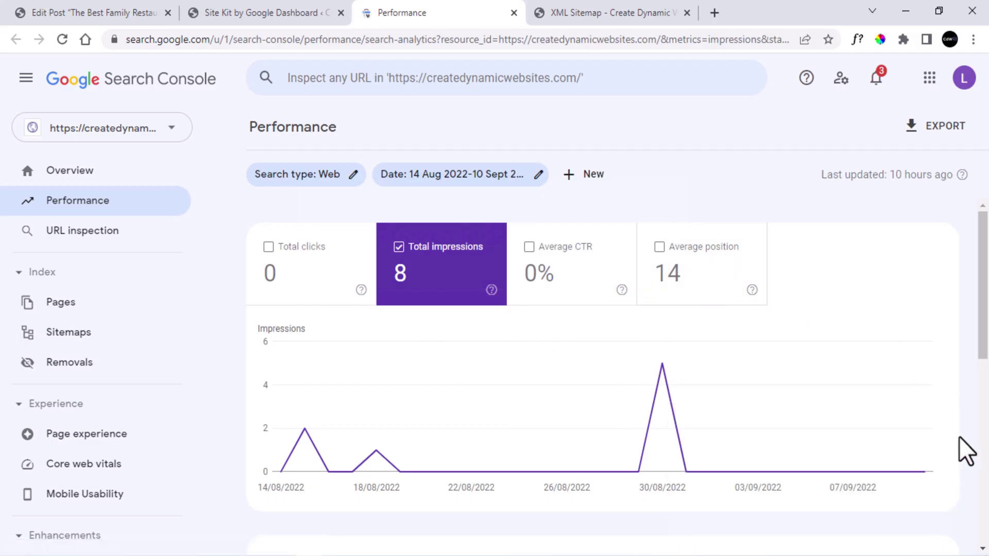
{"action": "left_click", "coordinate": [120, 335]}
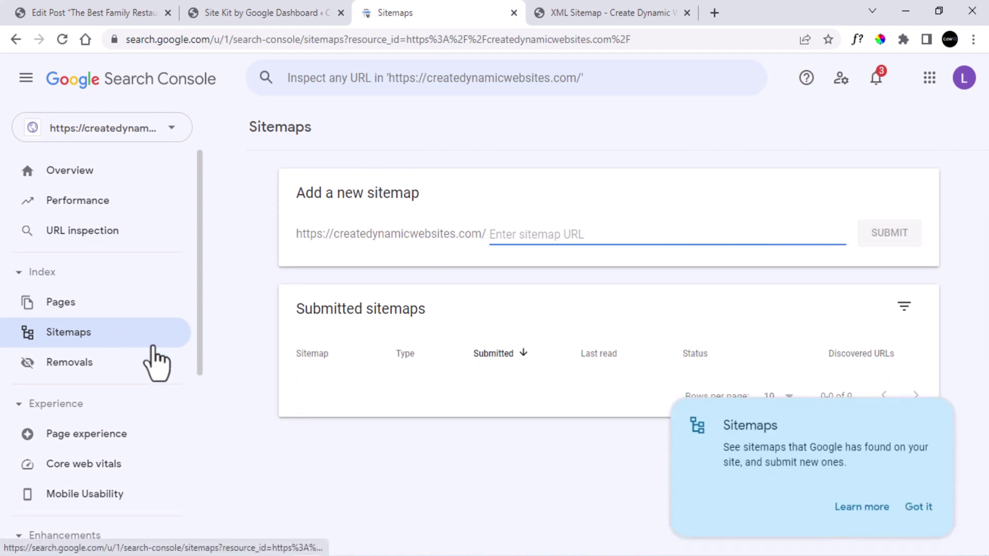
{"action": "left_click", "coordinate": [915, 507]}
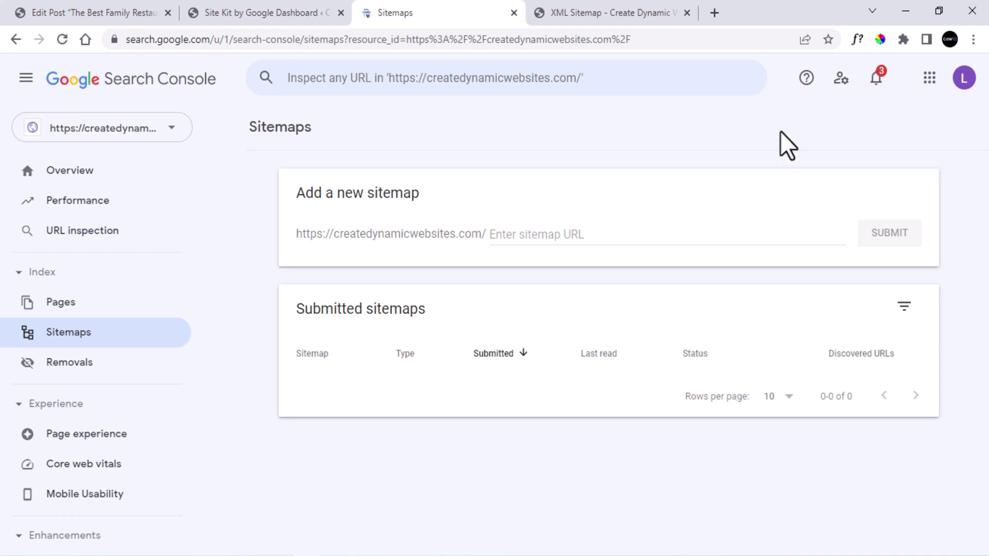
{"action": "left_click", "coordinate": [617, 11]}
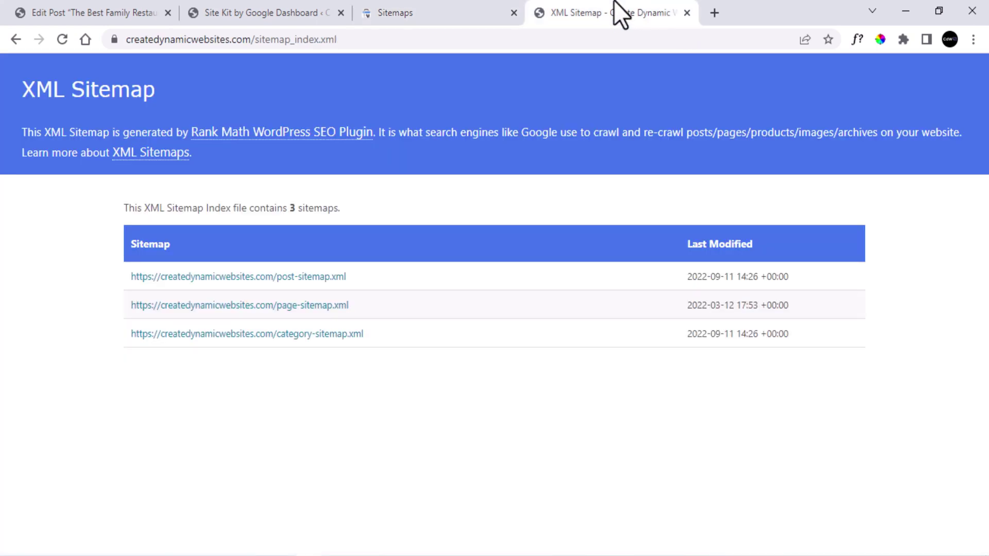
Copy 'sitemap_index.xml' from the sitemap URL and submit it as a new sitemap.
{"action": "left_click_drag", "start_coordinate": [338, 39], "coordinate": [256, 39]}
{"action": "right_click", "coordinate": [298, 39]}
{"action": "left_click", "coordinate": [333, 121]}
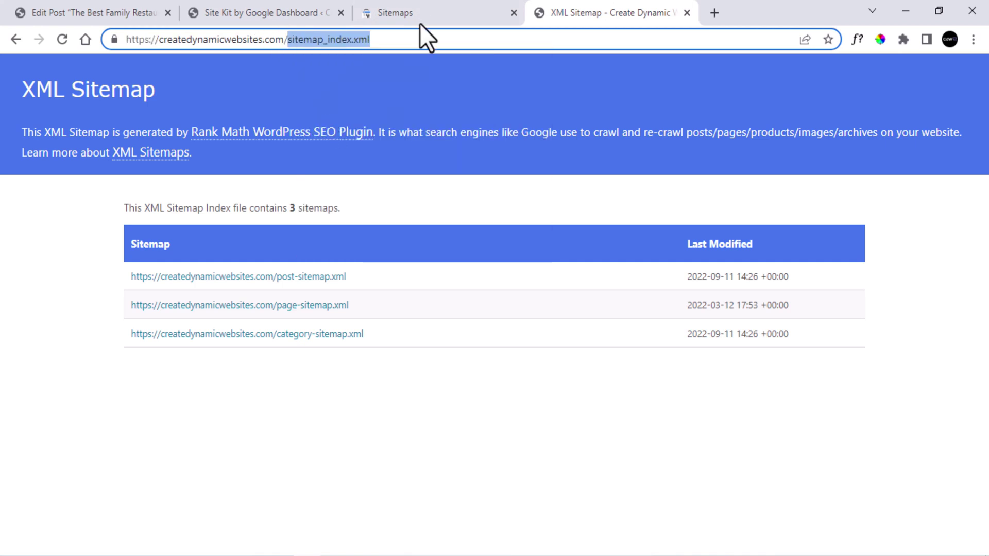
{"action": "left_click", "coordinate": [421, 20]}
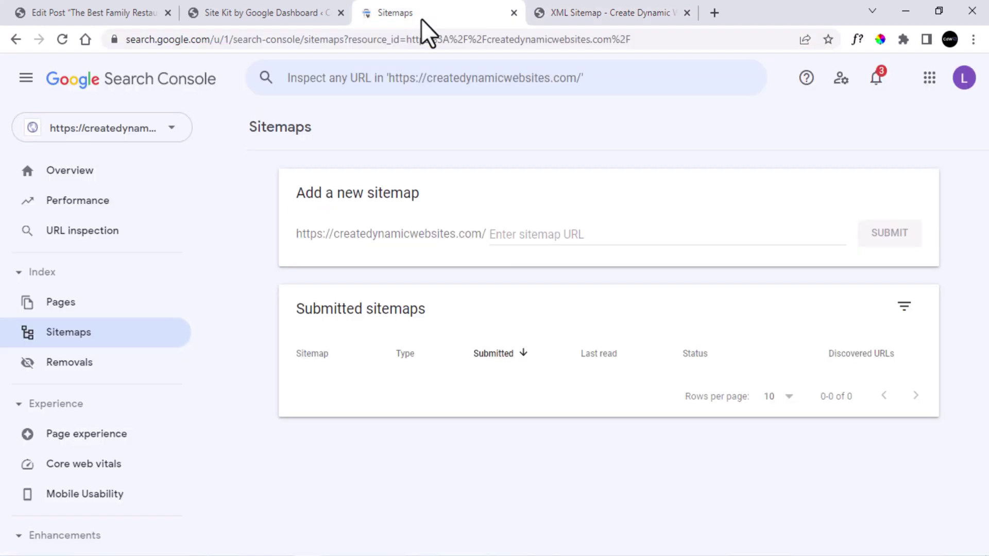
{"action": "right_click", "coordinate": [502, 235]}
{"action": "left_click", "coordinate": [525, 349]}
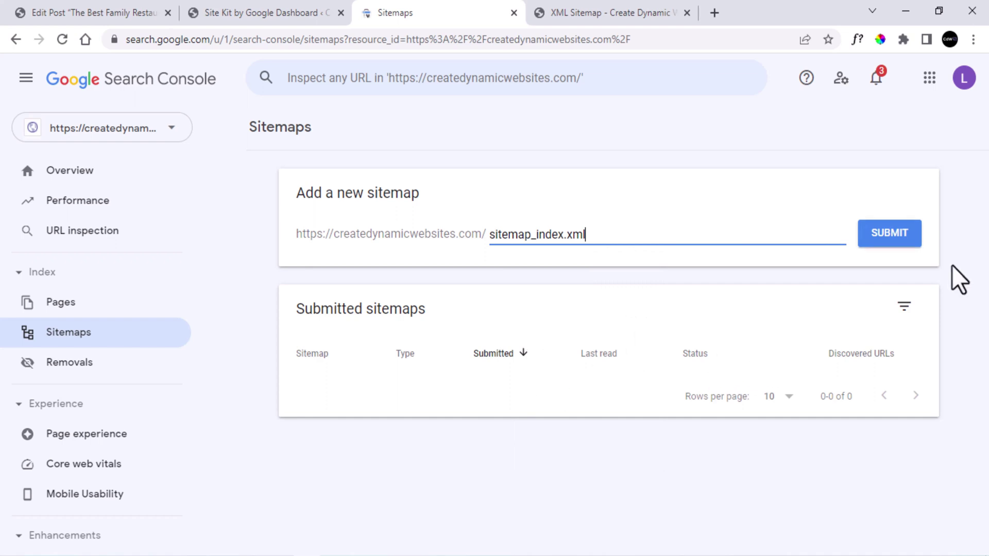
{"action": "left_click", "coordinate": [905, 238]}
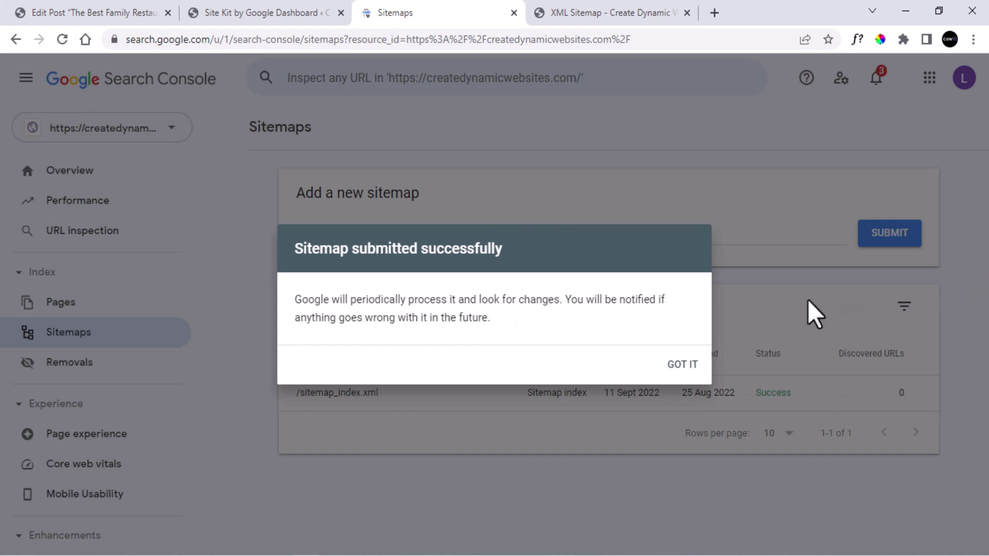
{"action": "left_click", "coordinate": [676, 367]}
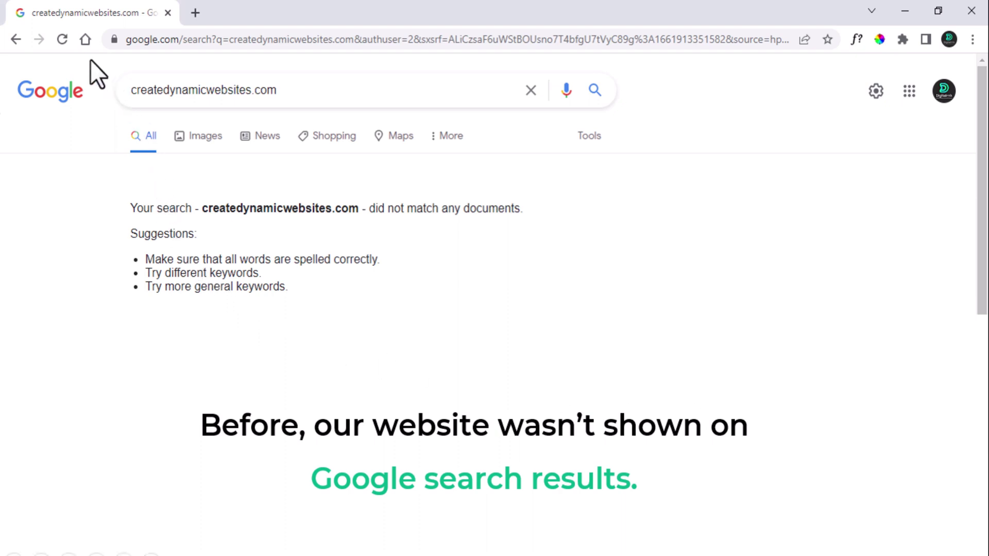
Reload the Google results for createdynamicwebsites.com to show its pages, including The Best Family Restaurants post.
{"action": "left_click", "coordinate": [62, 40]}
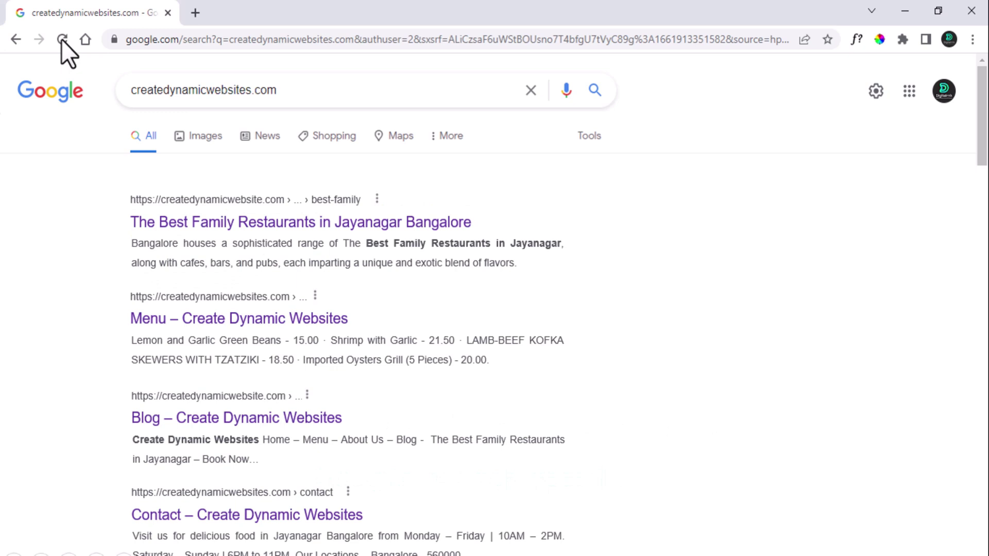